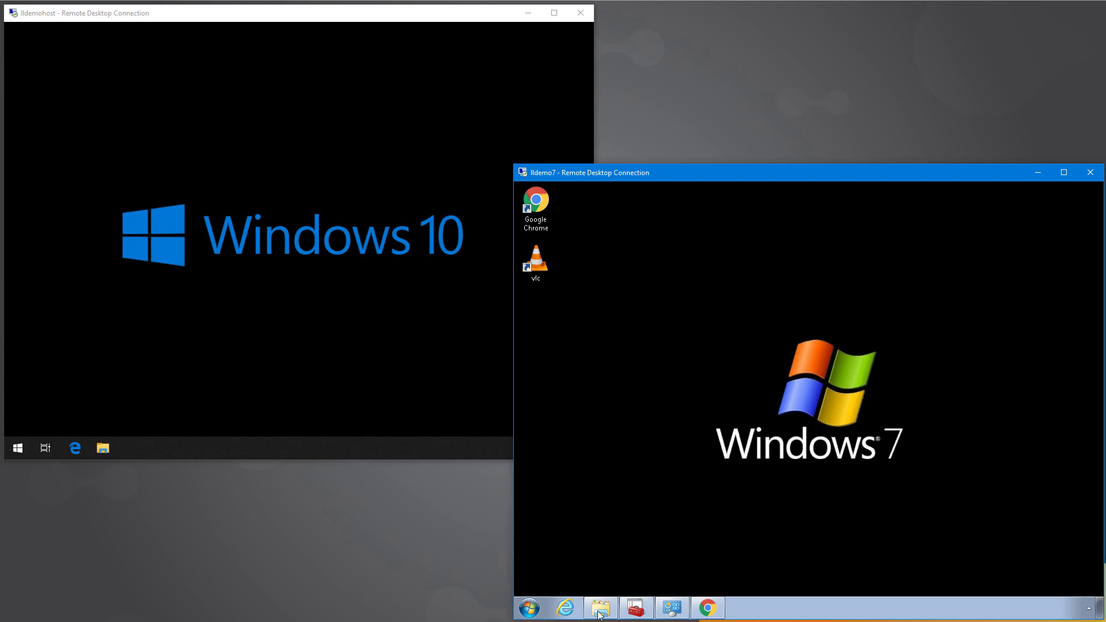
# - Examine the contents of FOLDER1 on New Volume (E:) on the Windows 7 computer, and minimize the window
pyautogui.press('super+e')
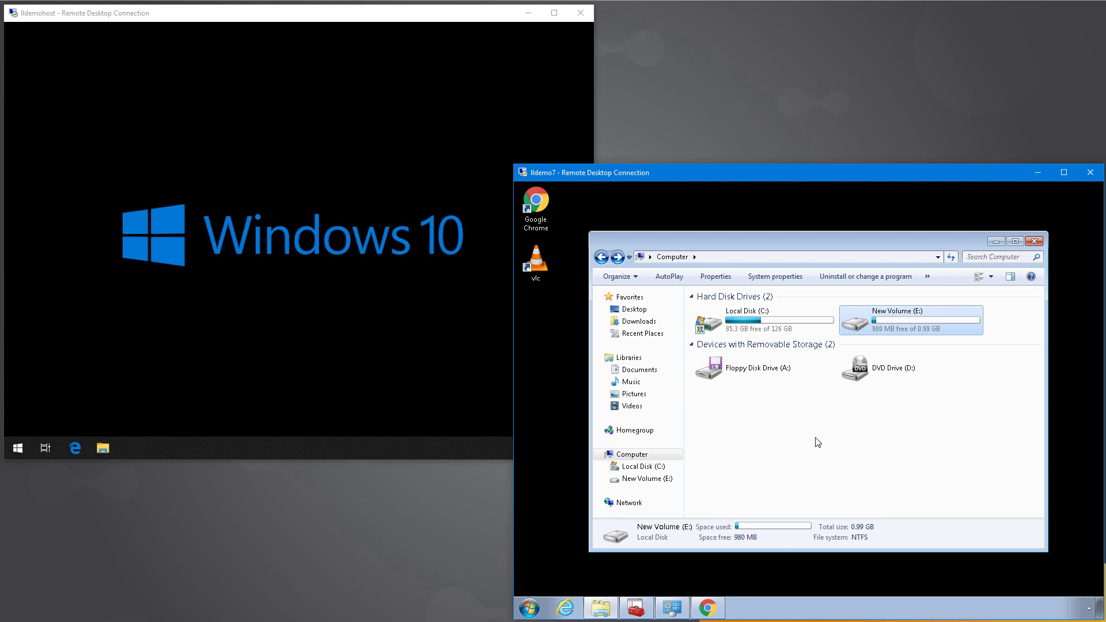
pyautogui.doubleClick(900, 323)
pyautogui.doubleClick(734, 311)
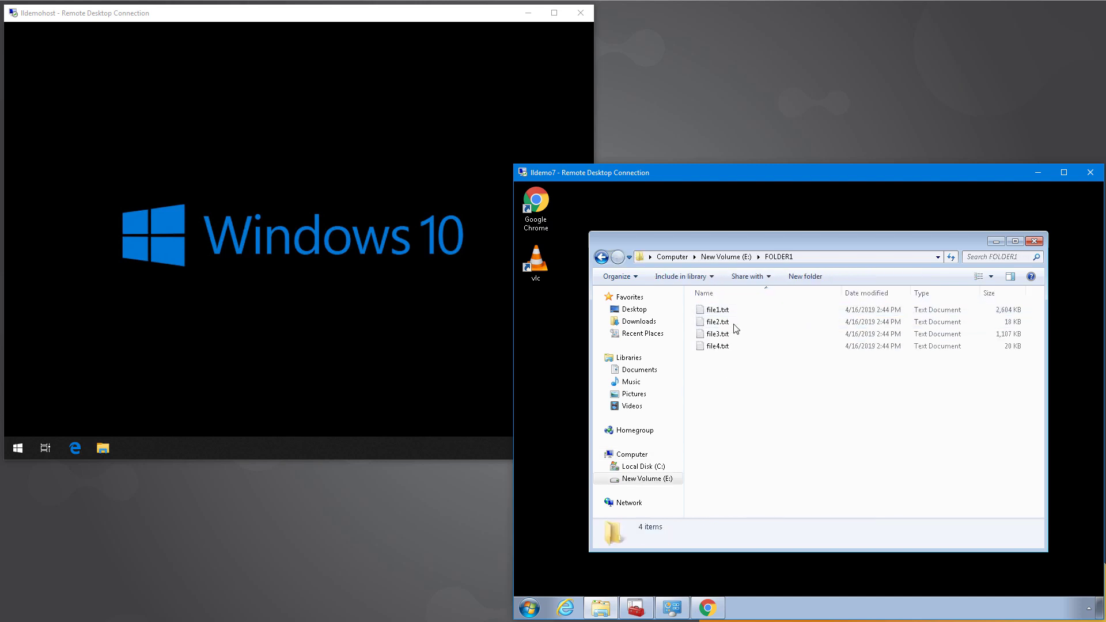
pyautogui.click(996, 241)
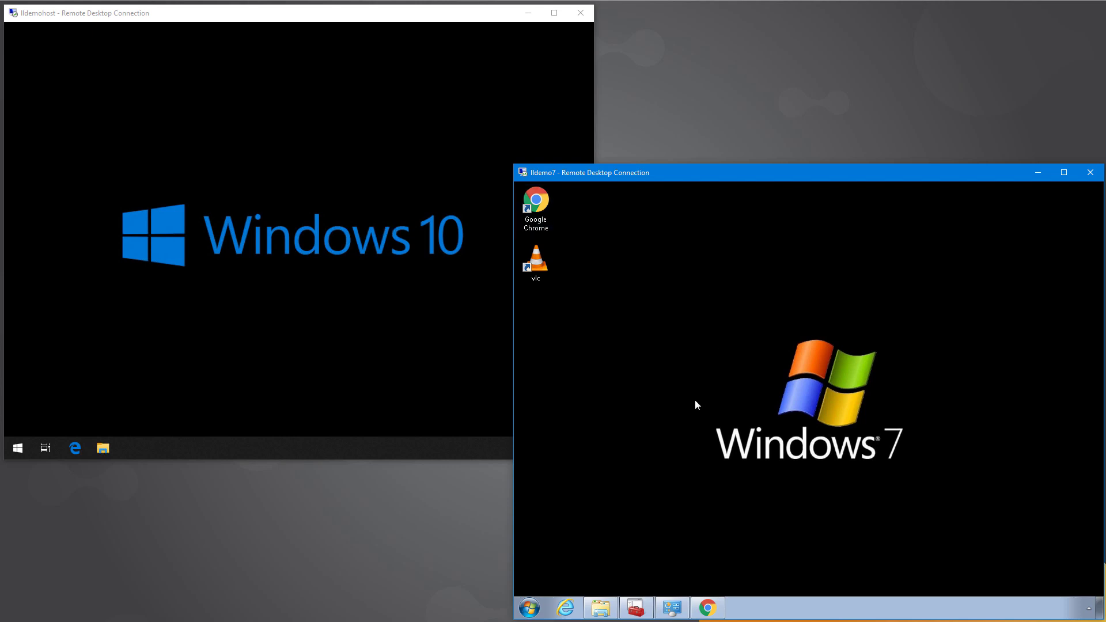
# - Review the demo1 and demo2 local user accounts in Computer Management and the browser bookmarks in Chrome on the Windows 7 computer
pyautogui.click(636, 608)
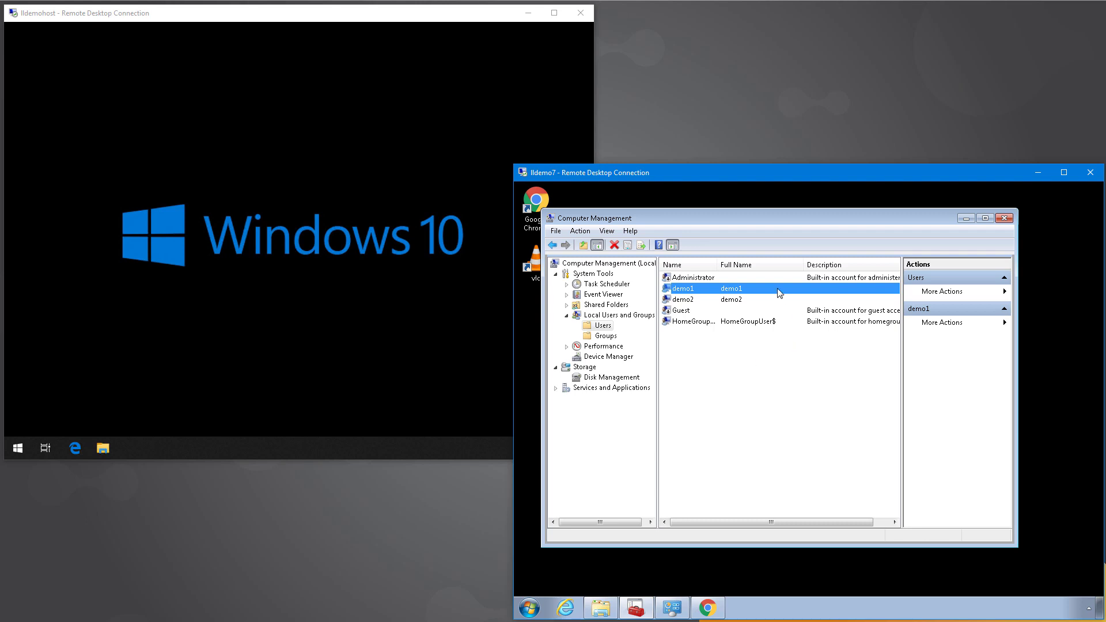
pyautogui.click(729, 300)
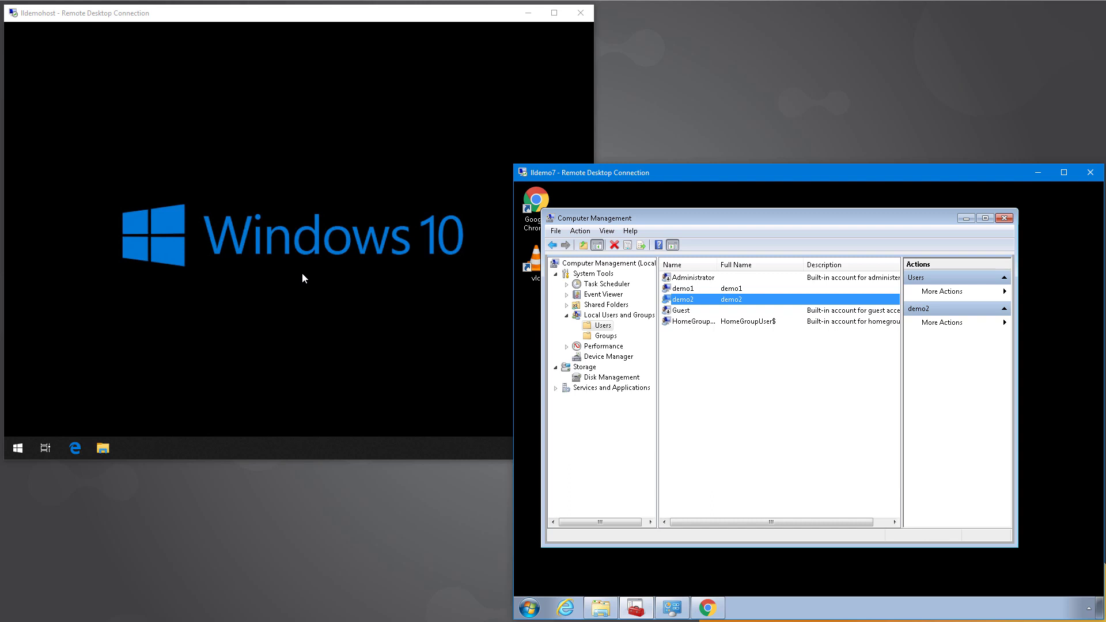
pyautogui.click(966, 219)
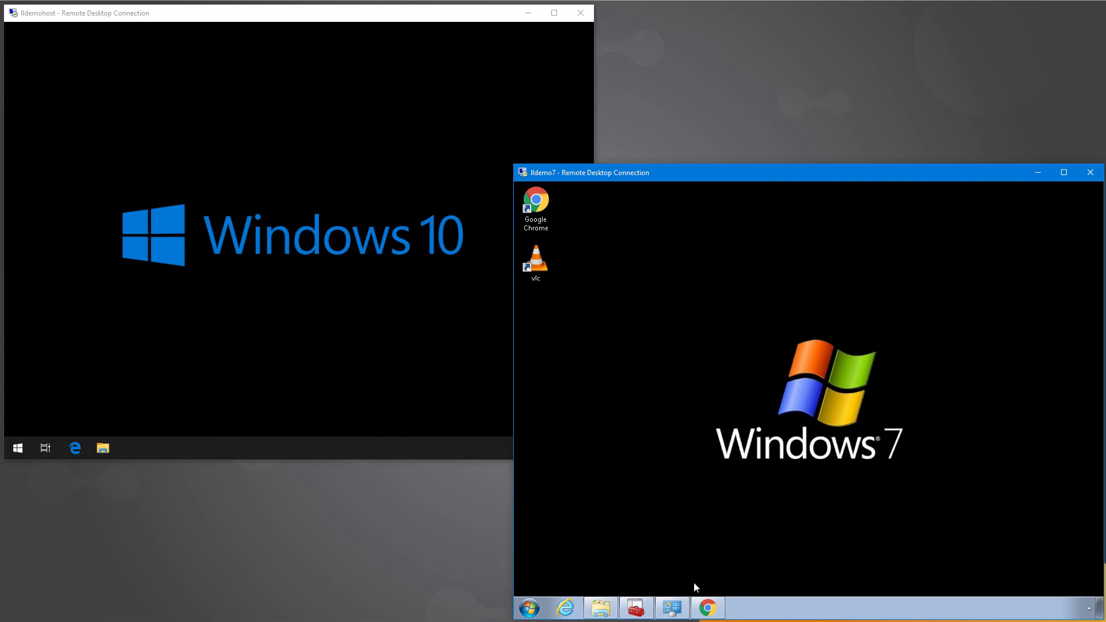
pyautogui.click(705, 608)
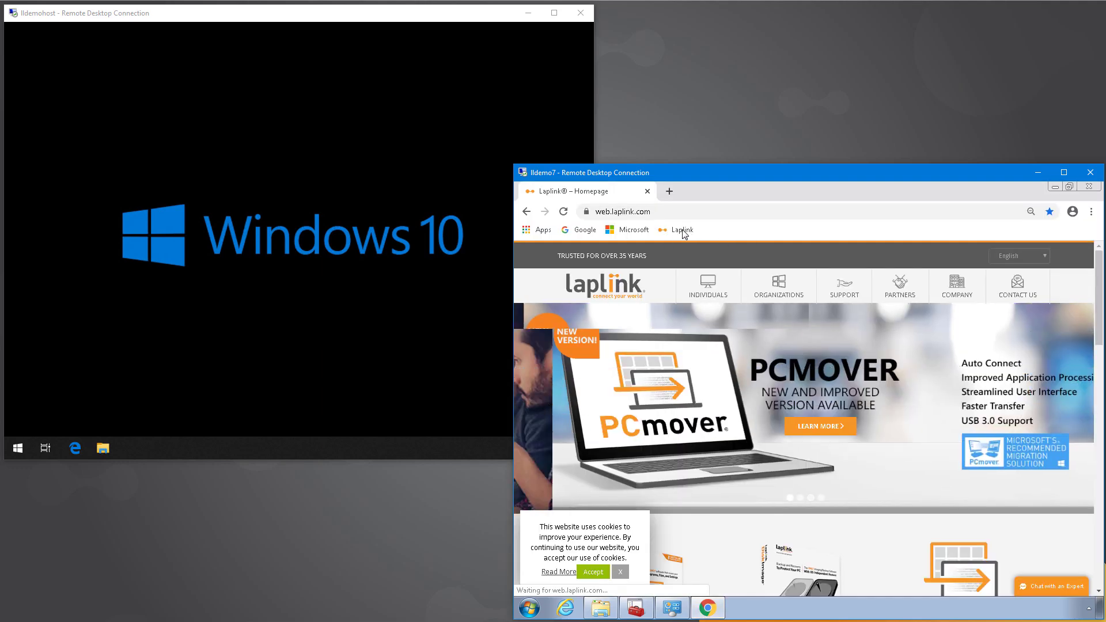
pyautogui.click(1055, 187)
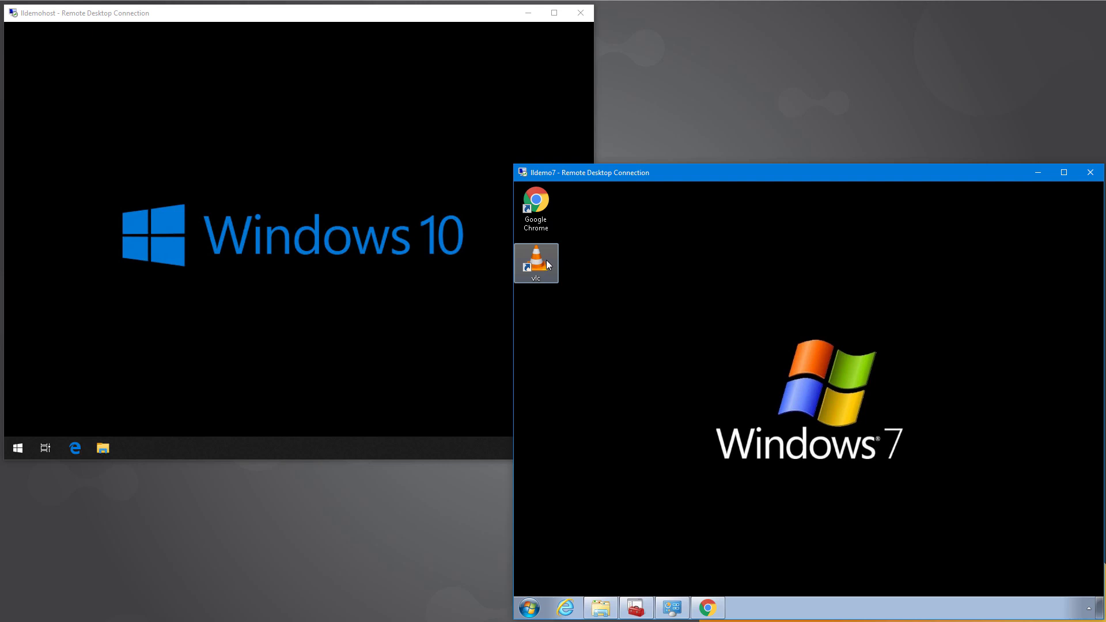
# - Review the installed programs list in Programs and Features, and check that VLC media player starts from its desktop shortcut
pyautogui.click(668, 601)
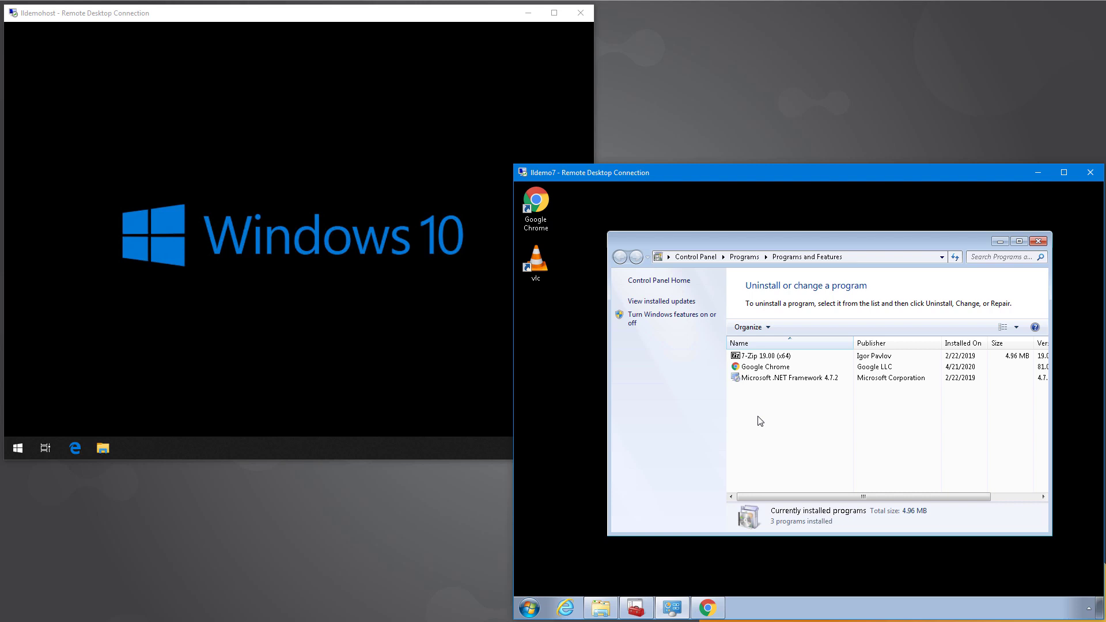
pyautogui.click(542, 260)
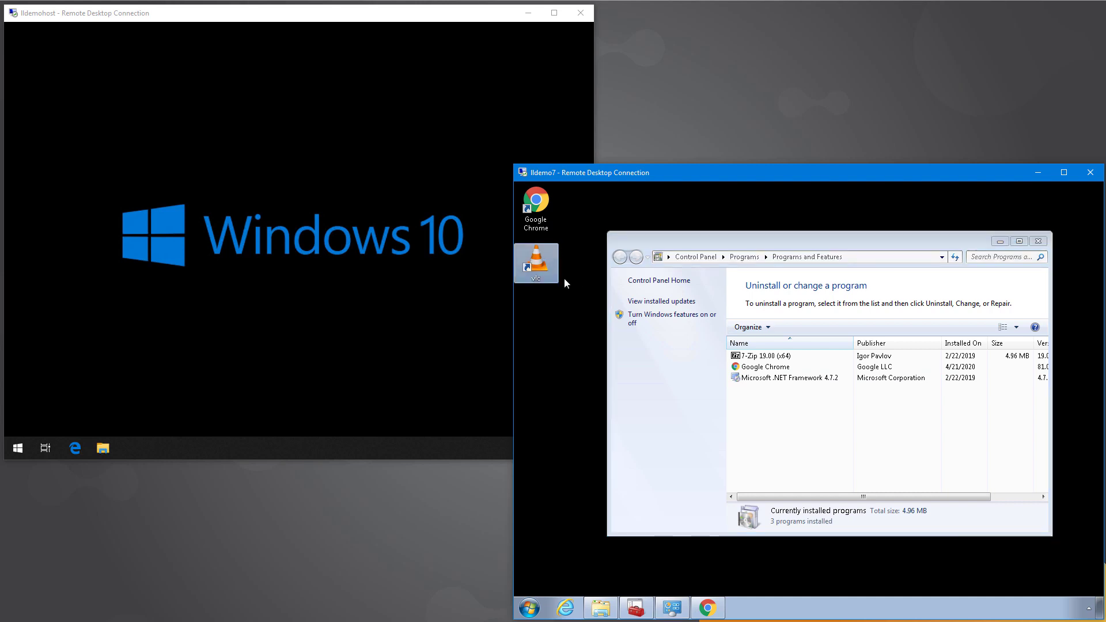
pyautogui.moveTo(686, 259)
pyautogui.mouseDown()
pyautogui.moveTo(639, 279)
pyautogui.moveTo(672, 275)
pyautogui.mouseUp()
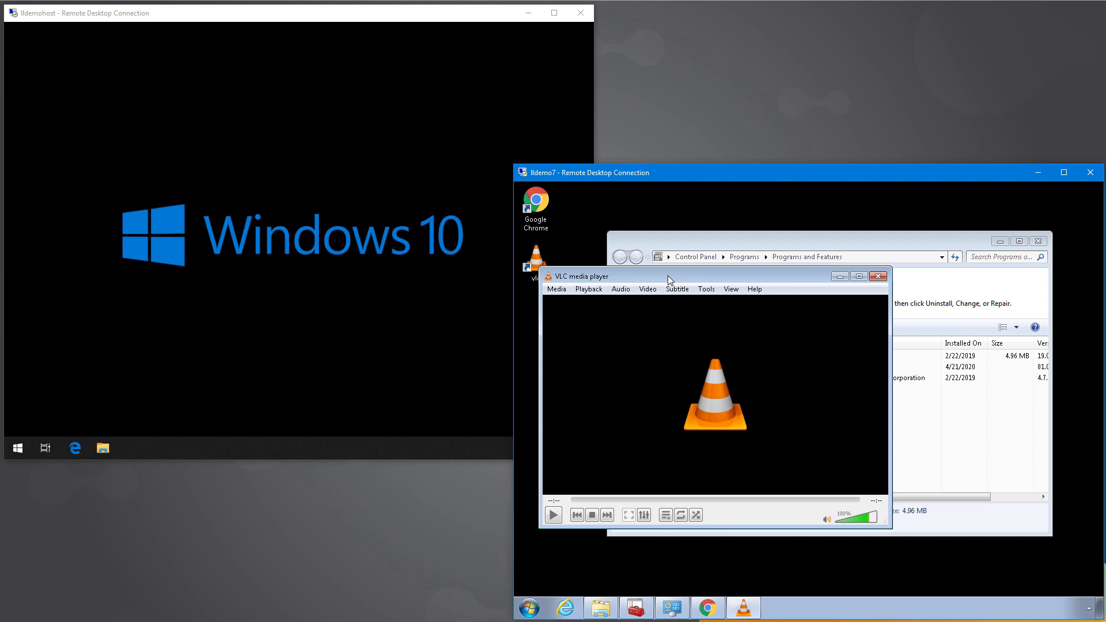
pyautogui.click(878, 276)
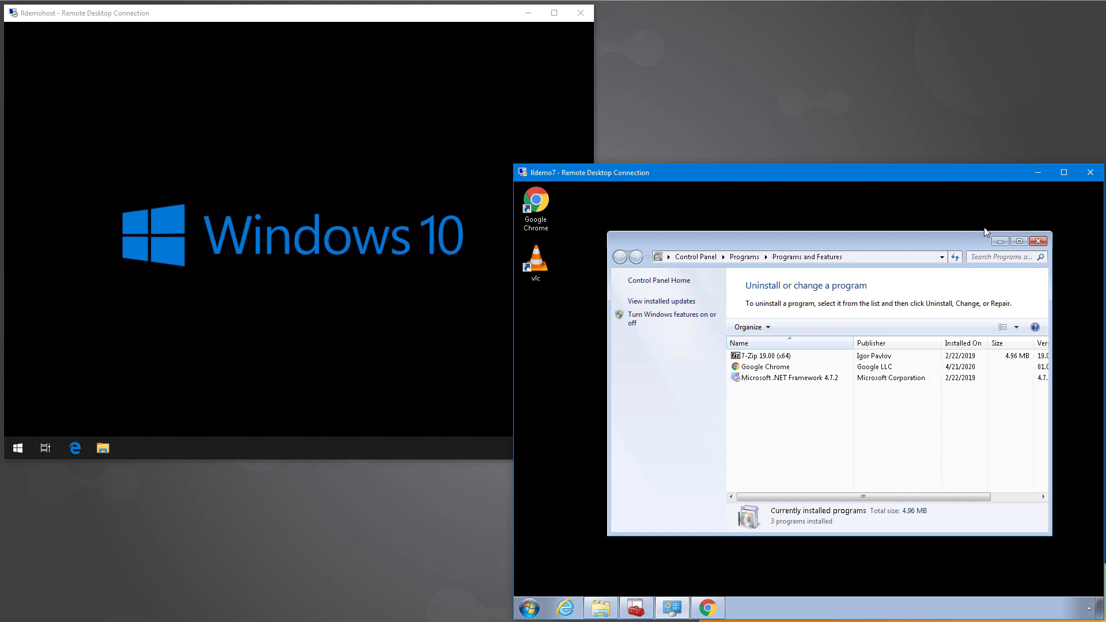
pyautogui.click(1000, 242)
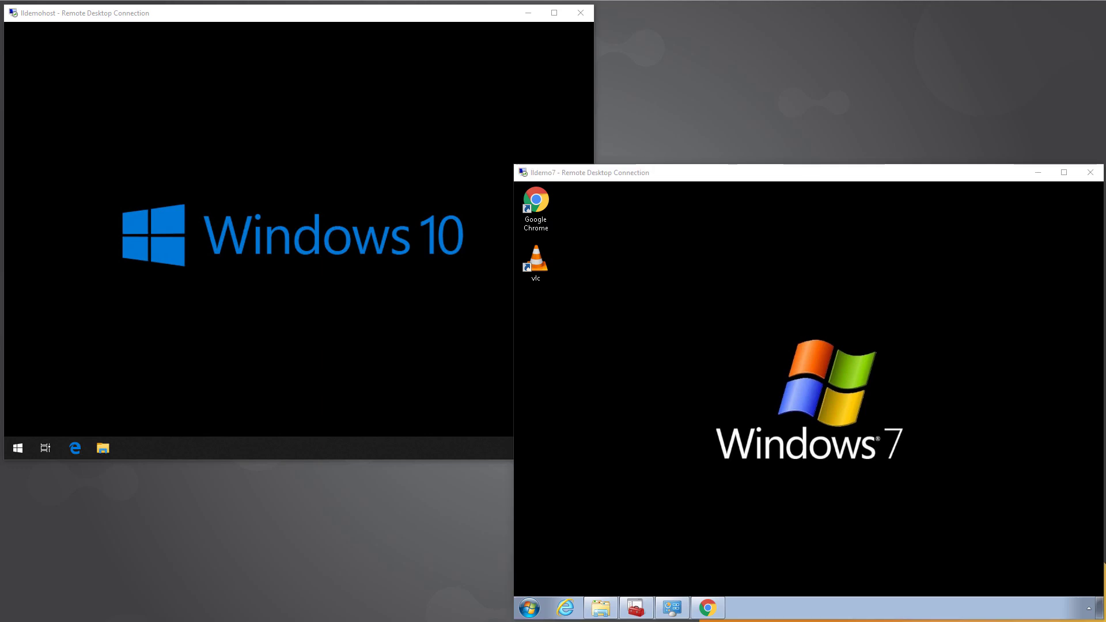
# - Check the shared transferfiles folder under \\lldemohost\pcme, and minimize the open folder windows
pyautogui.hotkey('alt', 'Tab')
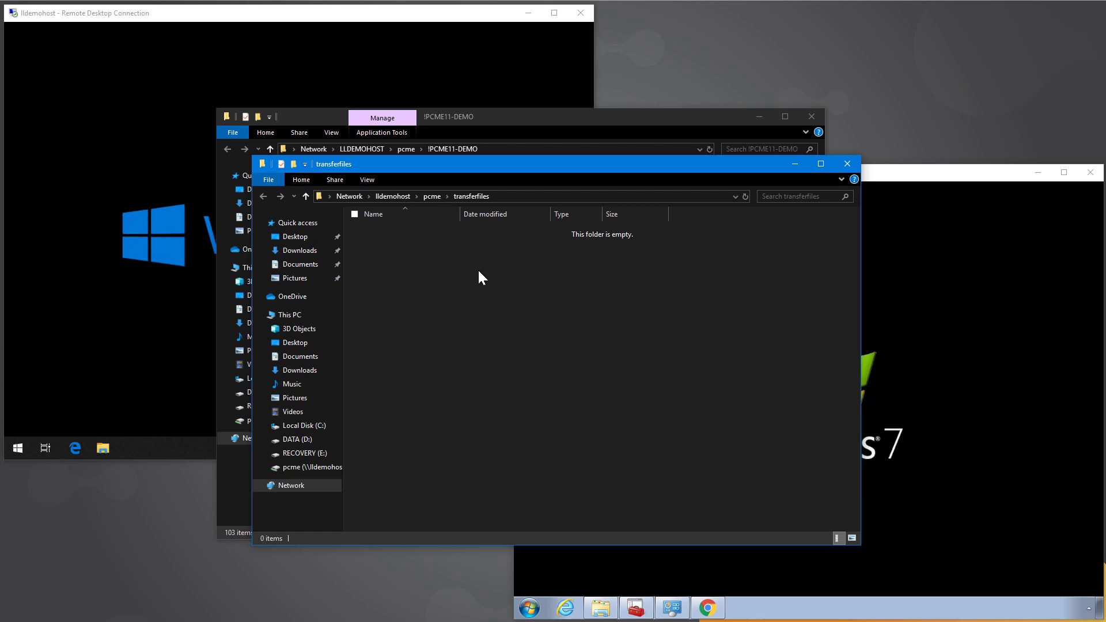
pyautogui.click(794, 165)
pyautogui.click(759, 117)
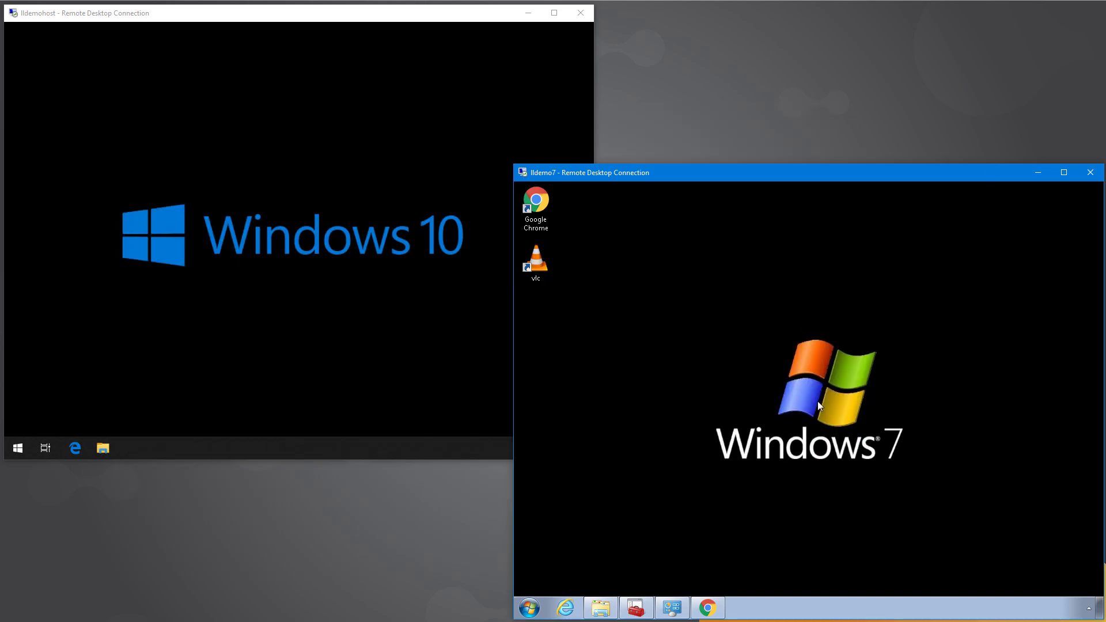
# - Start PCmover Enterprise v11 on the Windows 7 computer and choose File Based Transfer
pyautogui.click(534, 605)
pyautogui.click(573, 557)
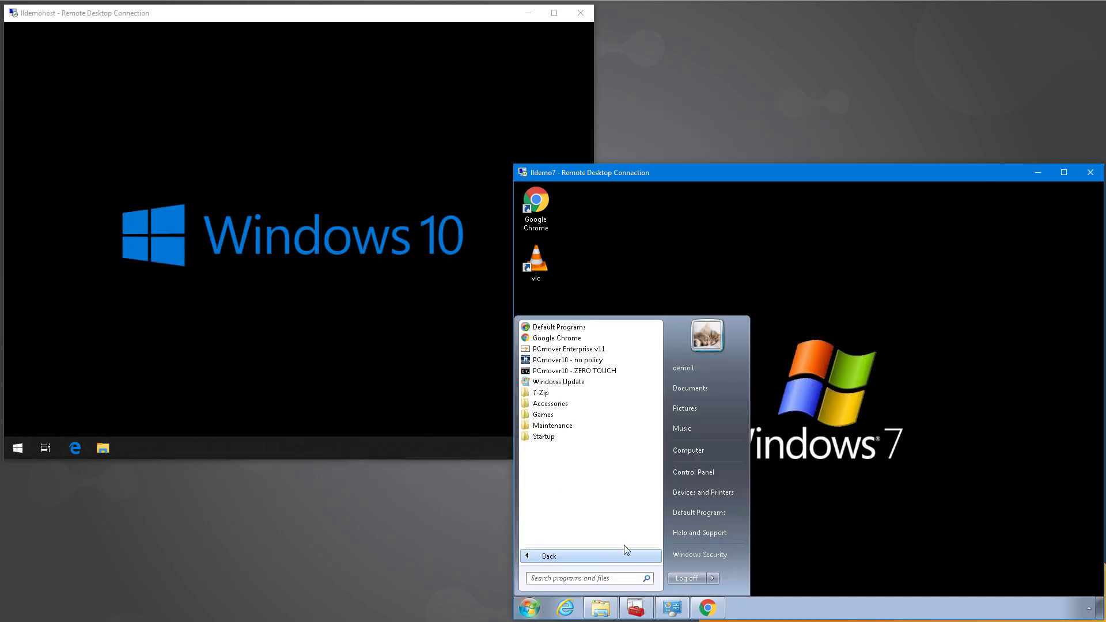
pyautogui.click(569, 349)
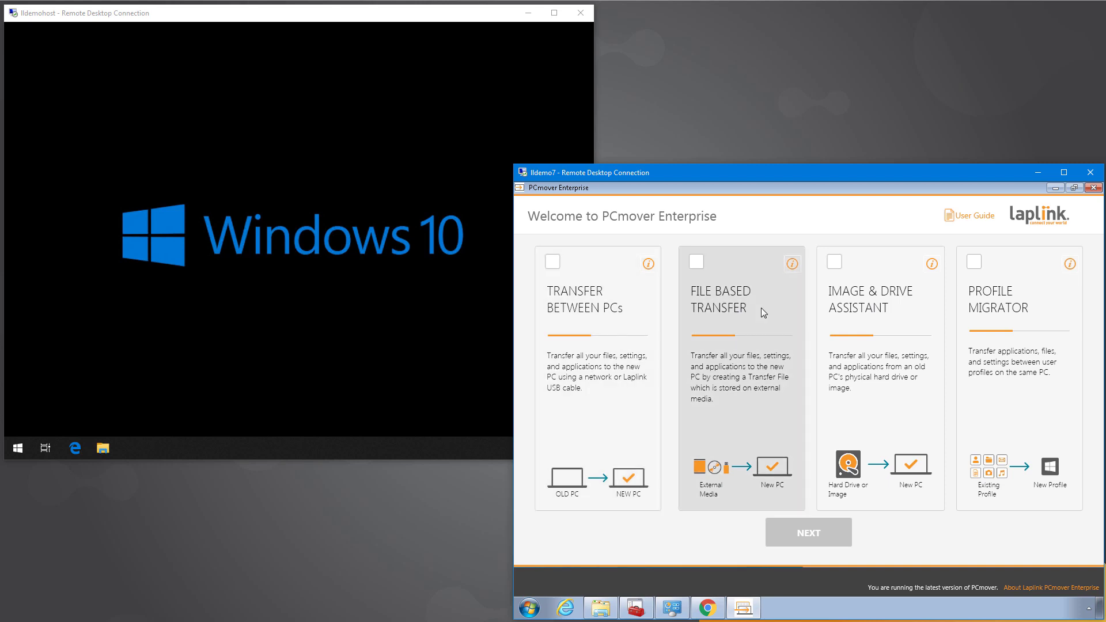
pyautogui.click(735, 317)
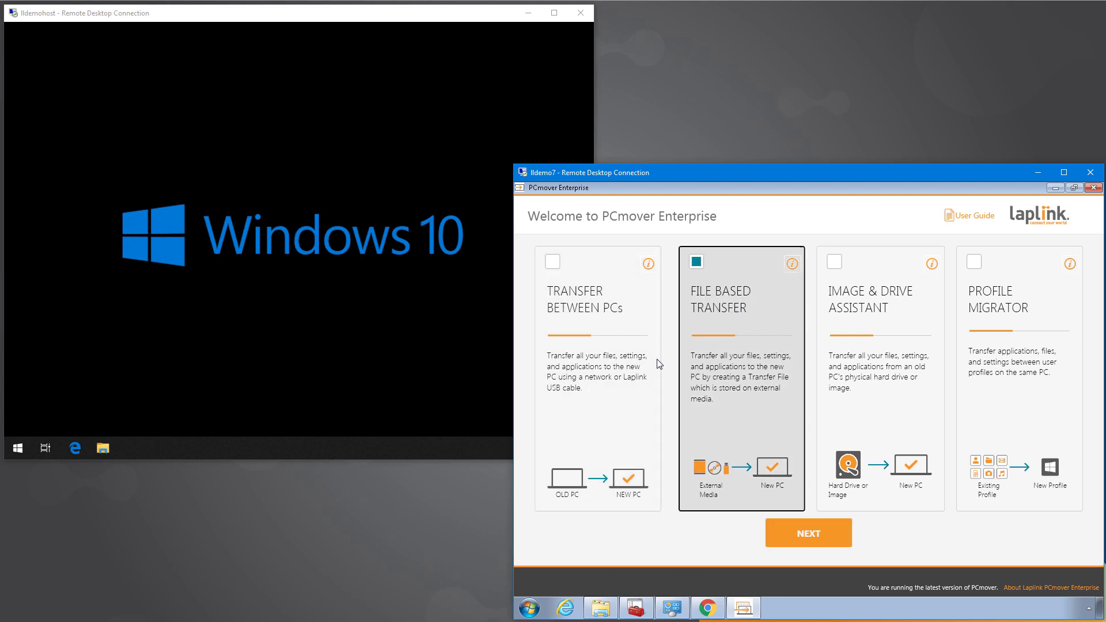
pyautogui.click(807, 538)
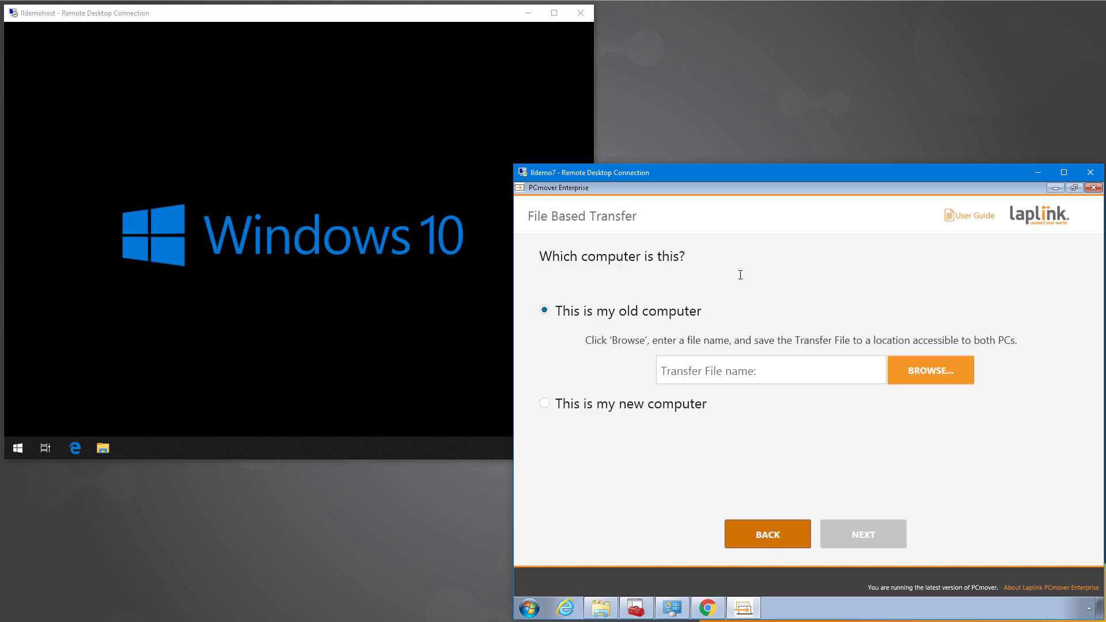
# - For the old computer, set the transfer file to \\lldemohost\pcme\transferfiles\mytransfer.pcv and run the system scan
pyautogui.click(702, 375)
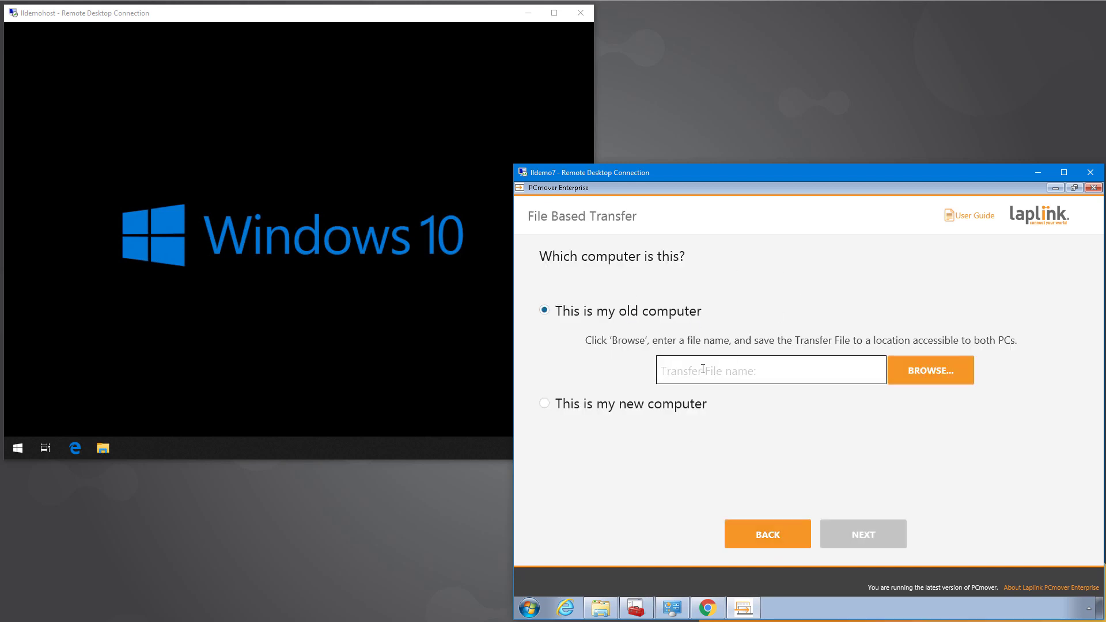
pyautogui.write('\\lldemohost\\')
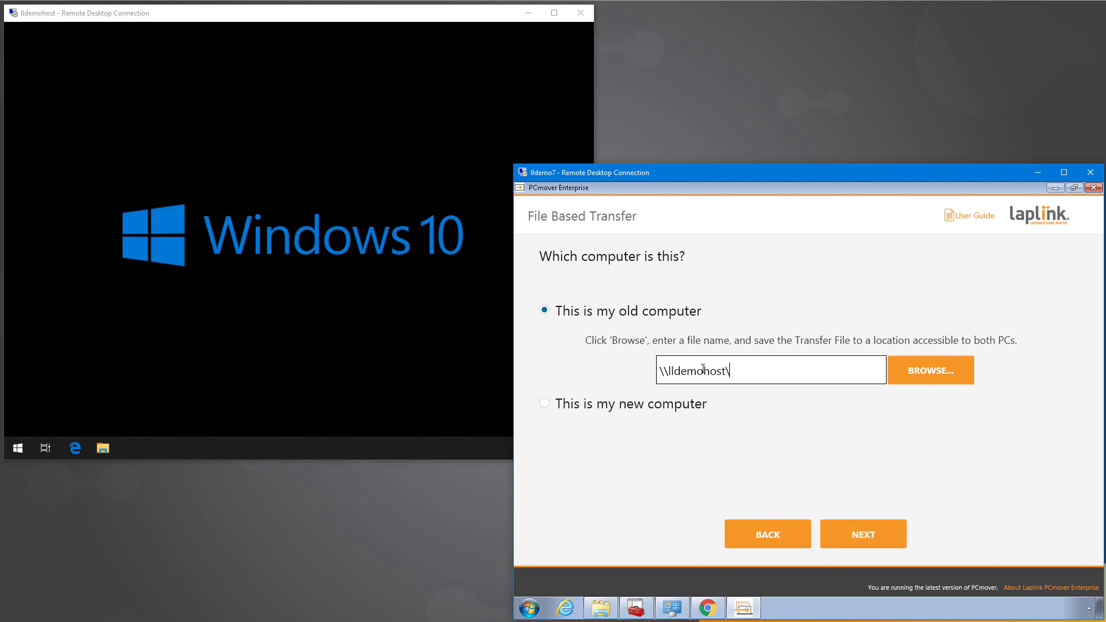
pyautogui.write('pcme\\transferfiles\\mytransf')
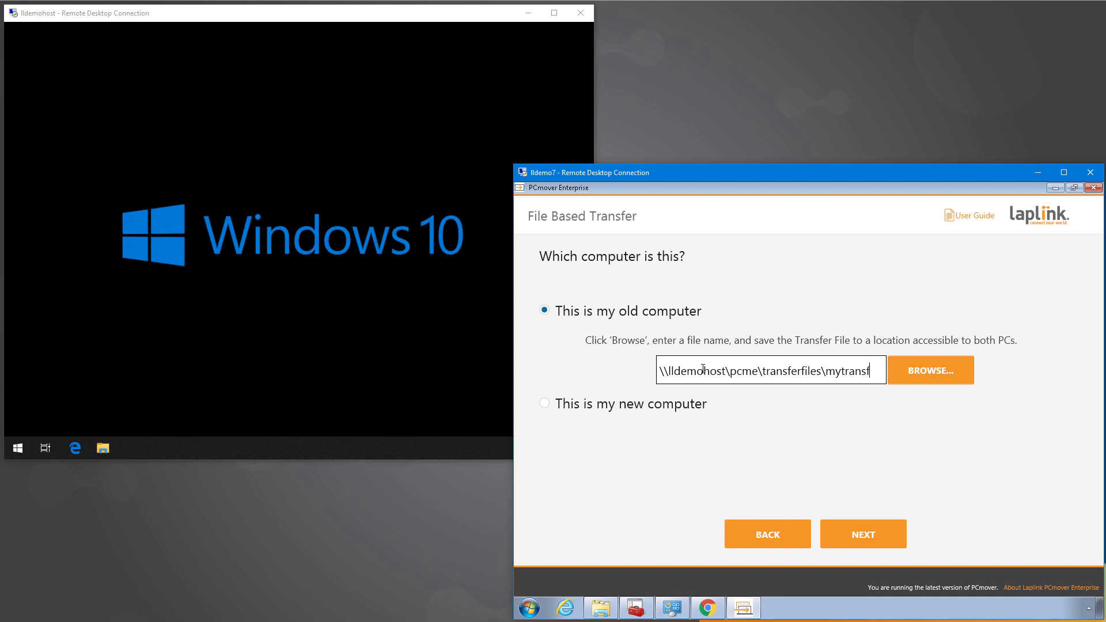
pyautogui.write('er.pcv')
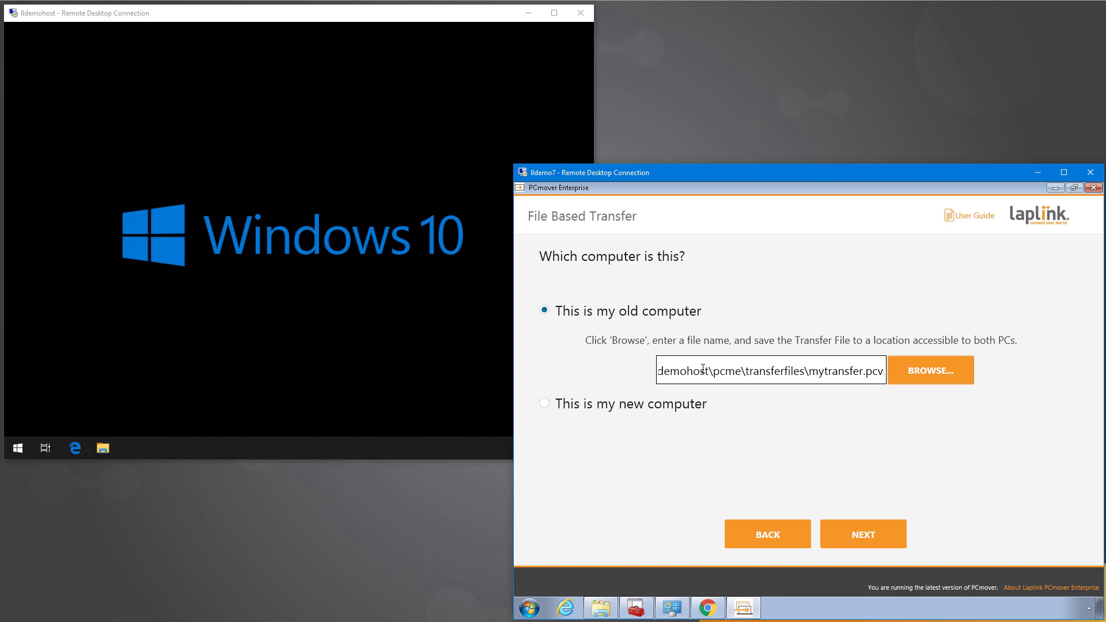
pyautogui.click(897, 522)
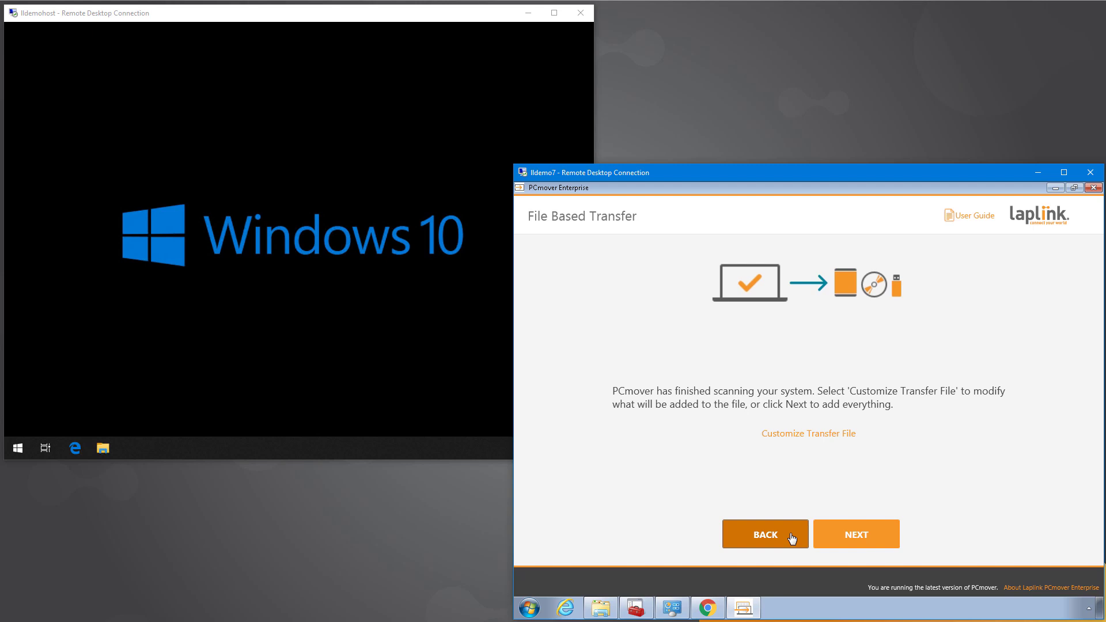
# - Review the options for customizing the transfer file, including the categories offered under Let Me Choose, and return to the transfer choices
pyautogui.click(800, 437)
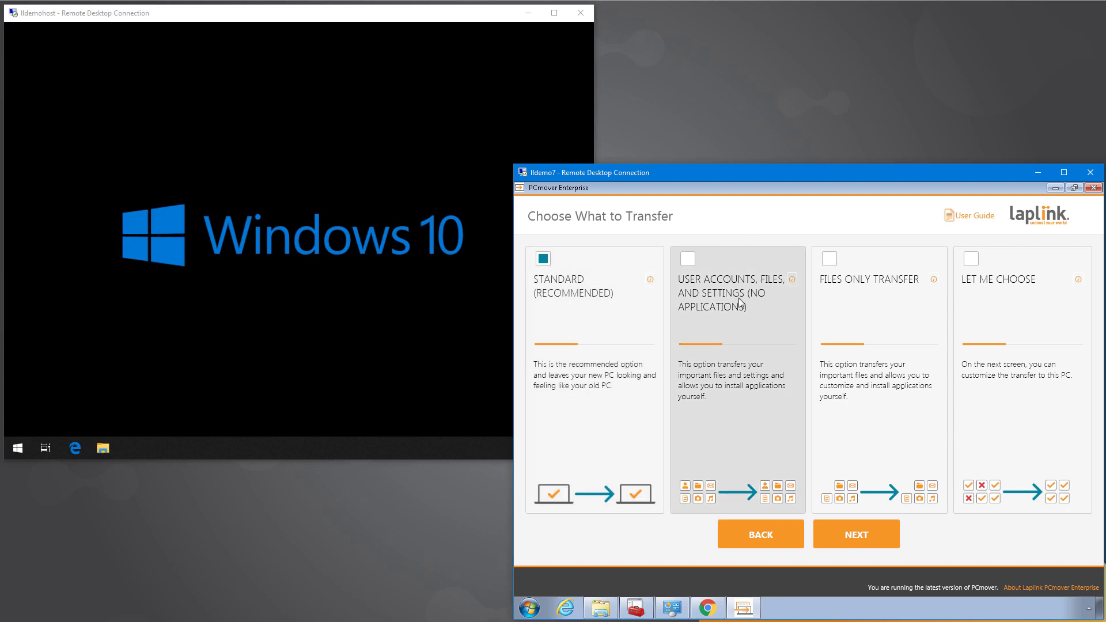
pyautogui.click(738, 340)
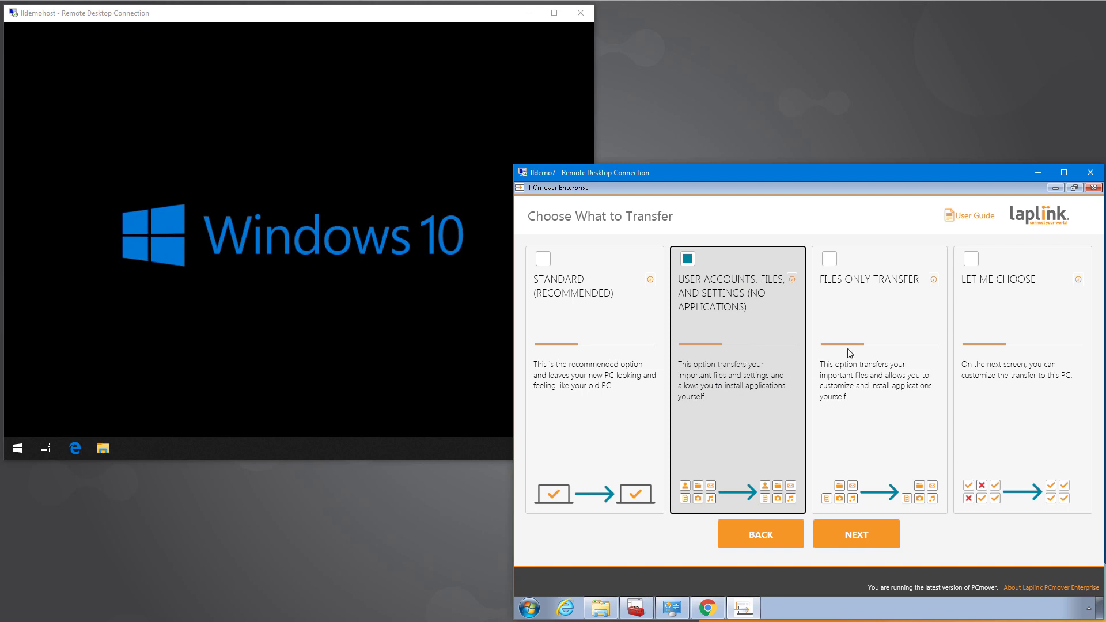
pyautogui.click(870, 315)
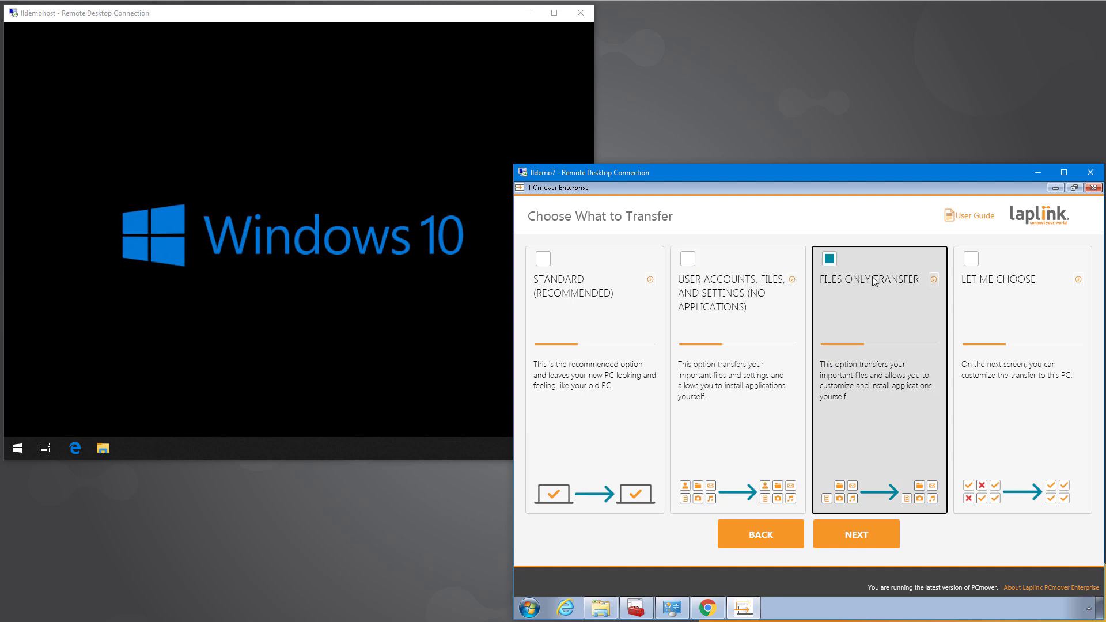
pyautogui.click(979, 316)
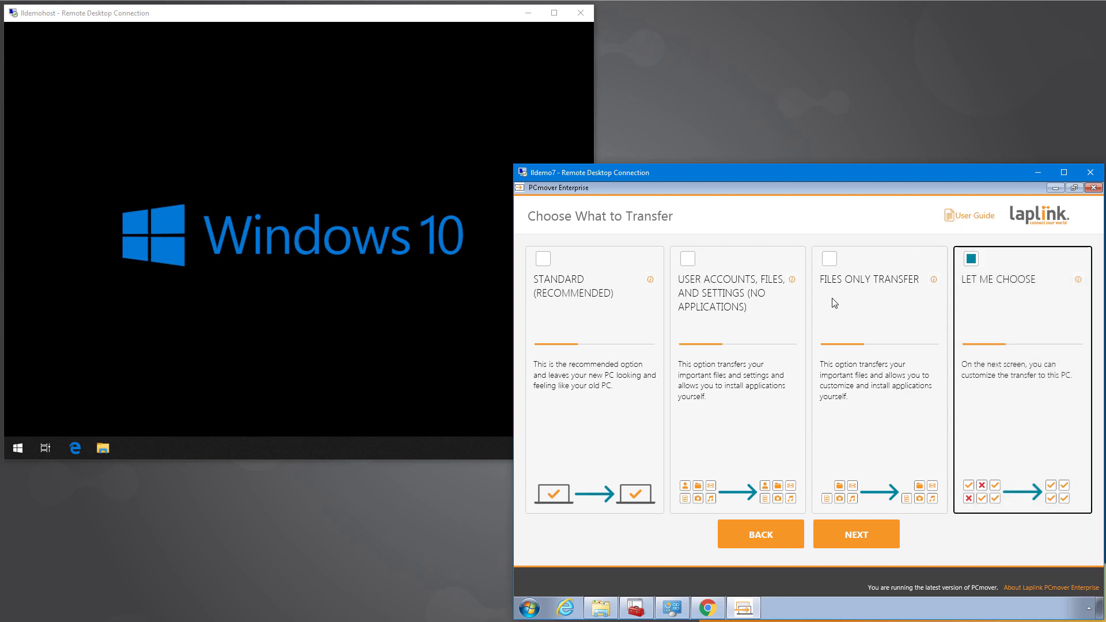
pyautogui.click(845, 542)
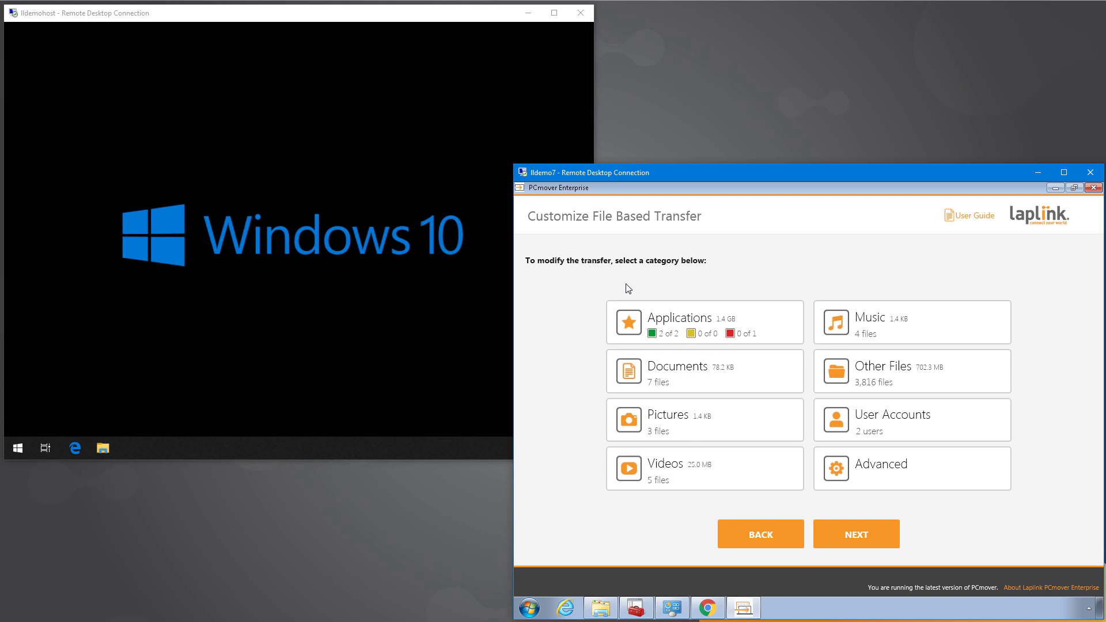
pyautogui.click(754, 543)
# - Continue with the Standard (Recommended) transfer and create the transfer file, with the transferfiles folder window moved beside PCmover
pyautogui.click(852, 301)
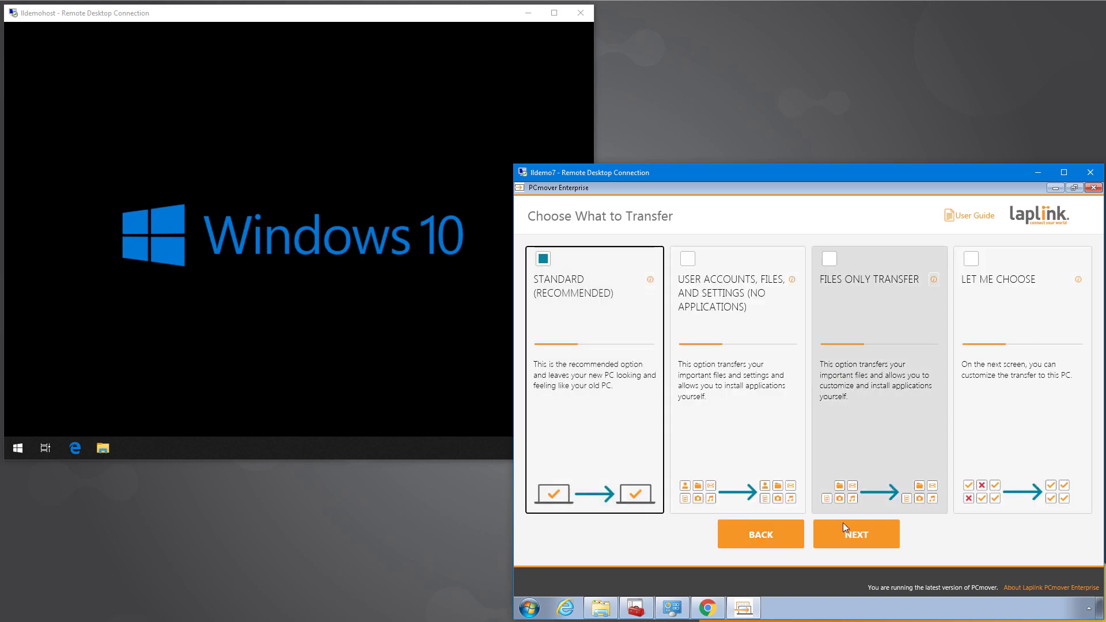
pyautogui.click(850, 527)
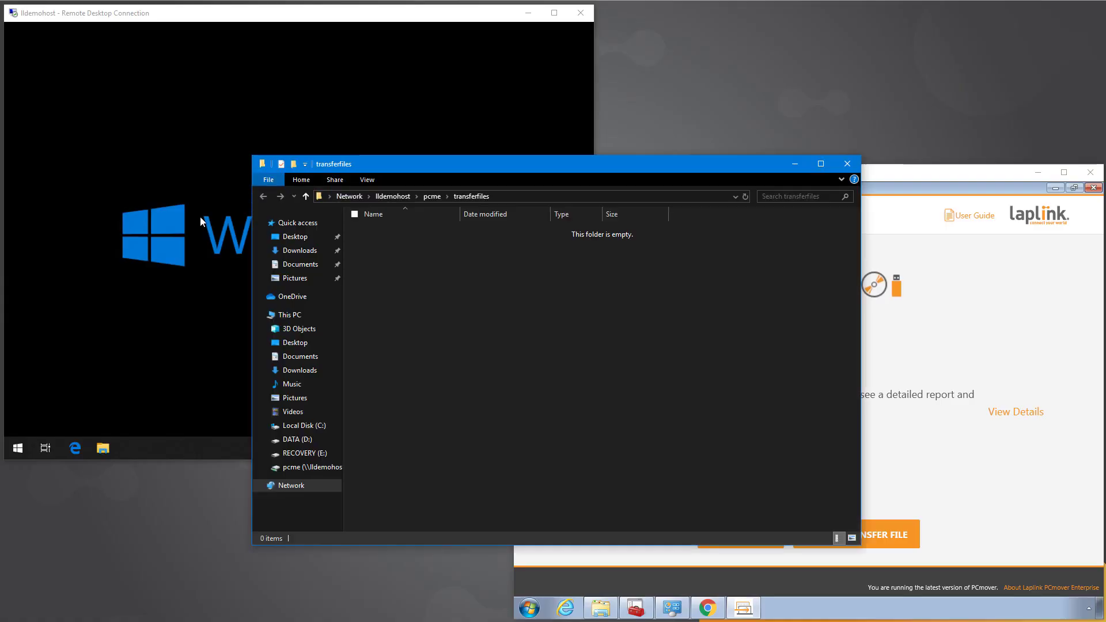
pyautogui.moveTo(585, 156); pyautogui.dragTo(411, 98)
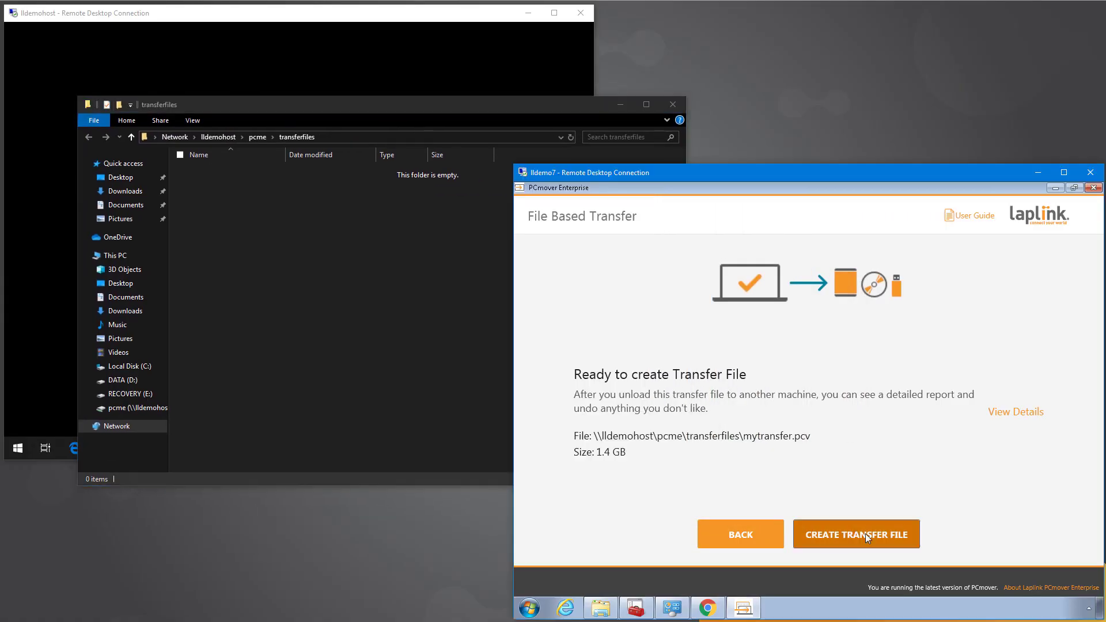
pyautogui.click(860, 537)
pyautogui.click(860, 537)
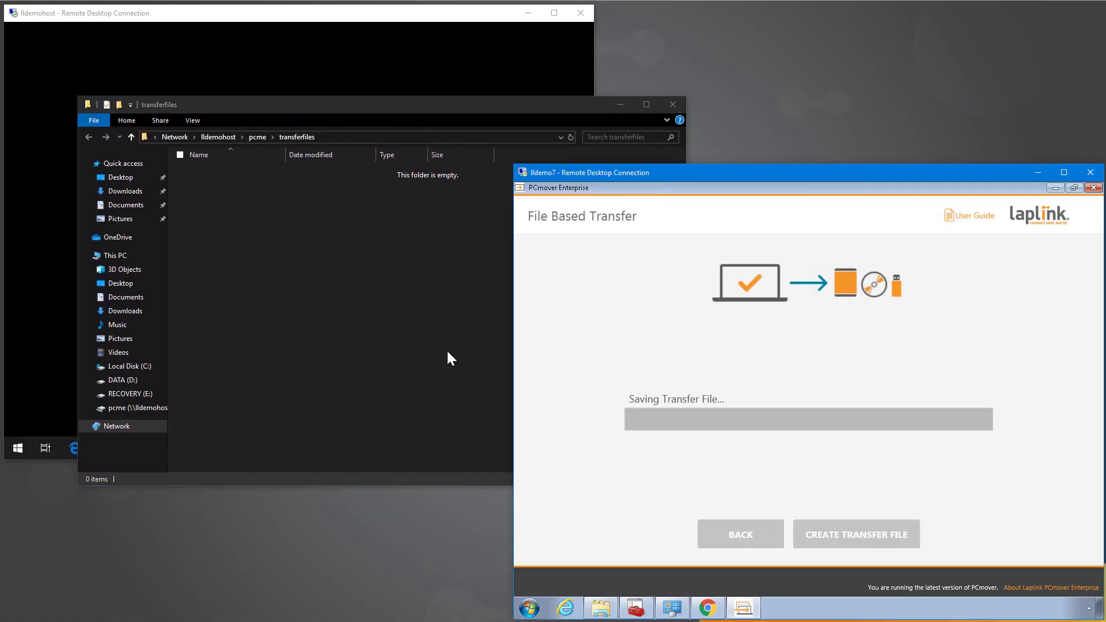
# - Check the transferfiles folder for mytransfer.pcv, and close PCmover on the Windows 7 computer
pyautogui.click(447, 349)
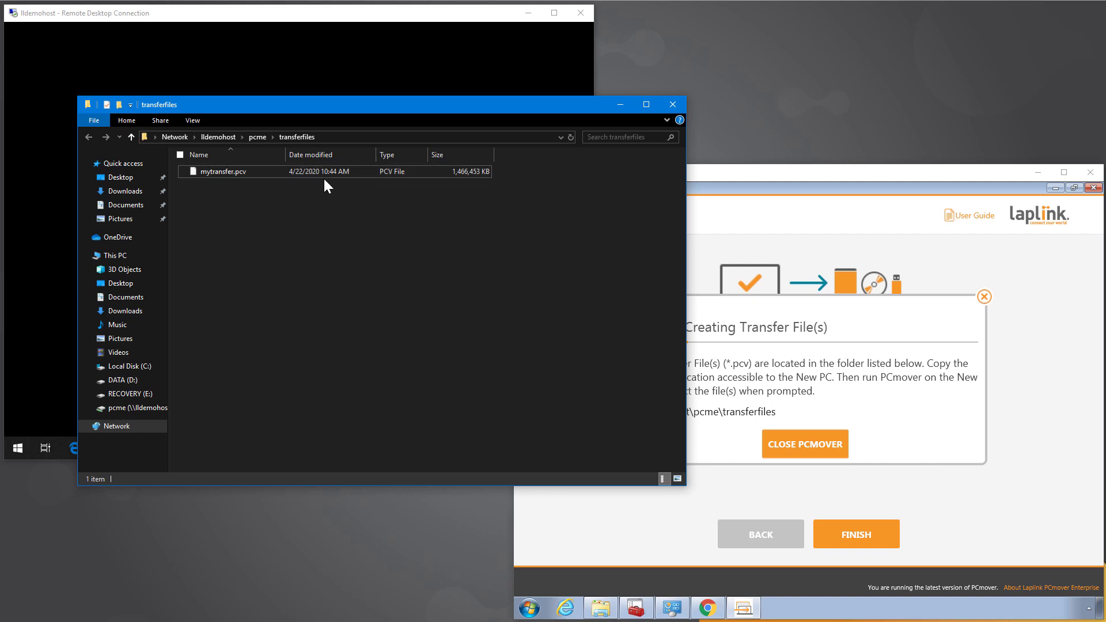
pyautogui.click(796, 402)
pyautogui.click(826, 449)
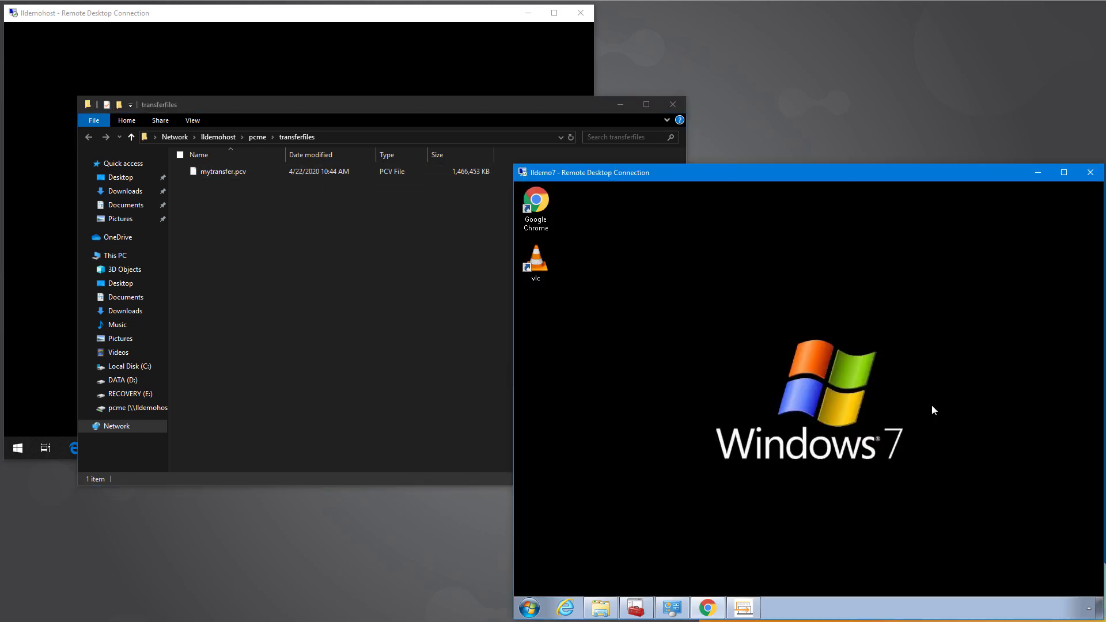
# - Minimize the Windows 7 remote session, move the transferfiles window off the lldemohost session, and bring the Windows 10 desktop to the front
pyautogui.click(1038, 173)
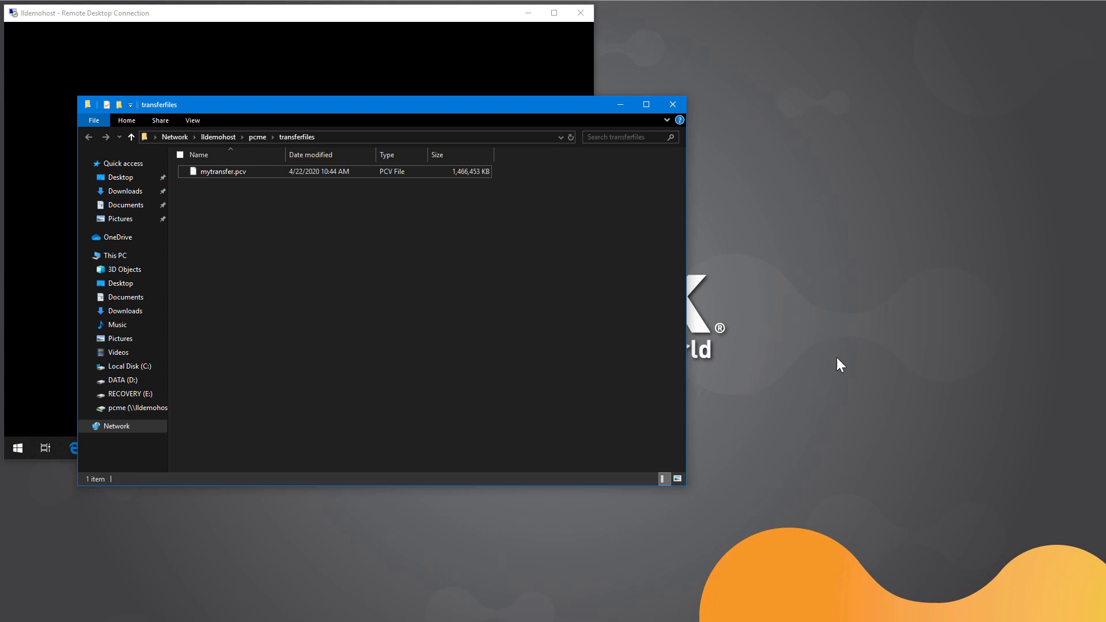
pyautogui.moveTo(511, 118); pyautogui.dragTo(761, 203)
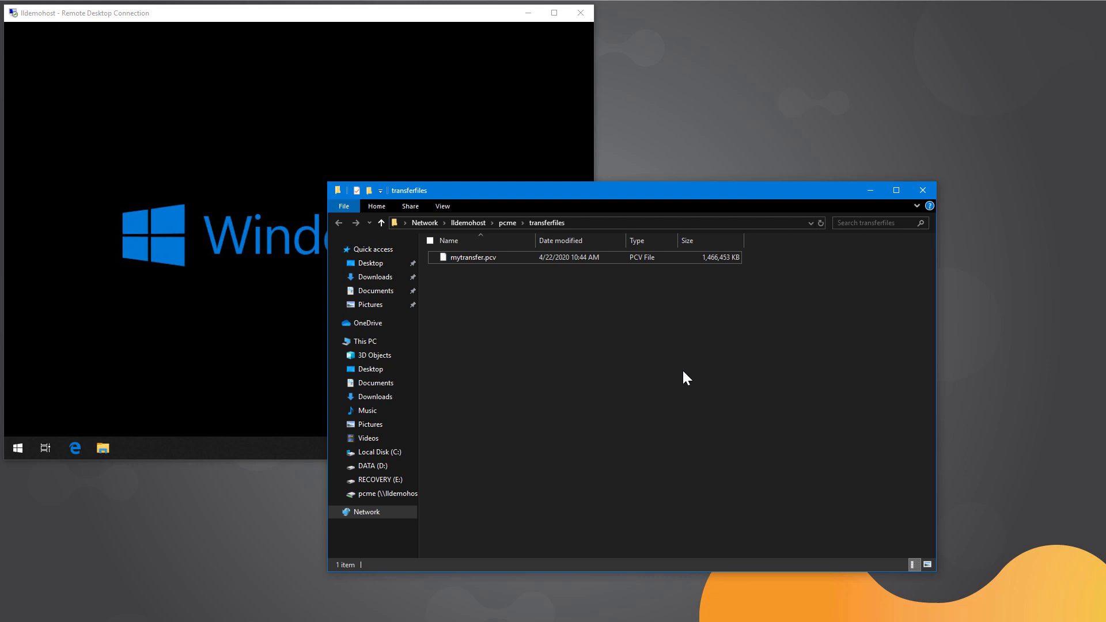
pyautogui.click(426, 110)
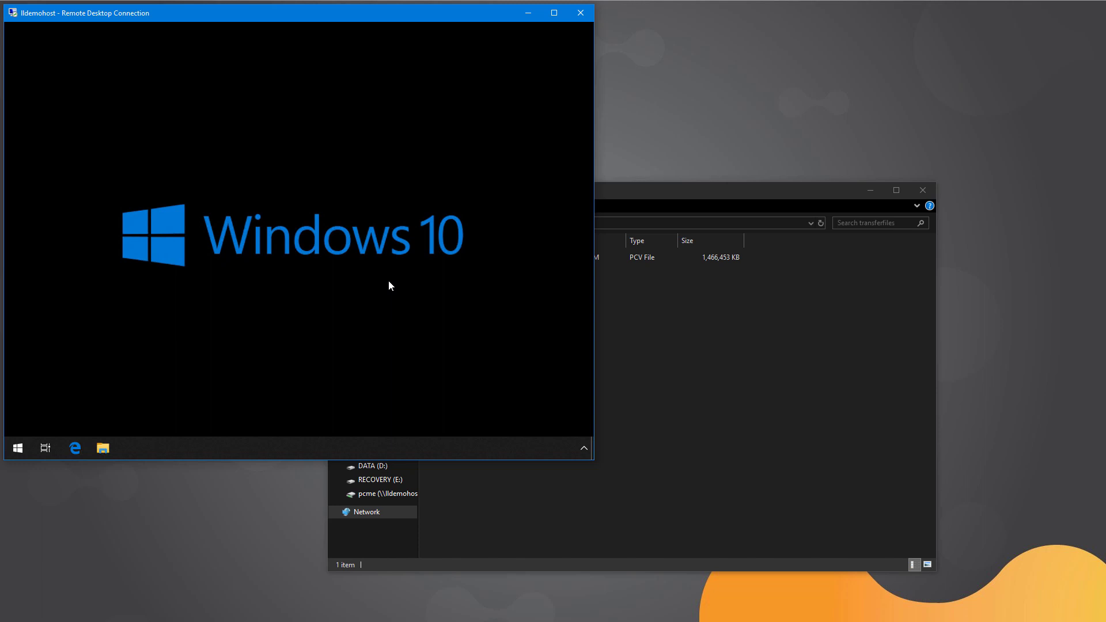
pyautogui.click(751, 334)
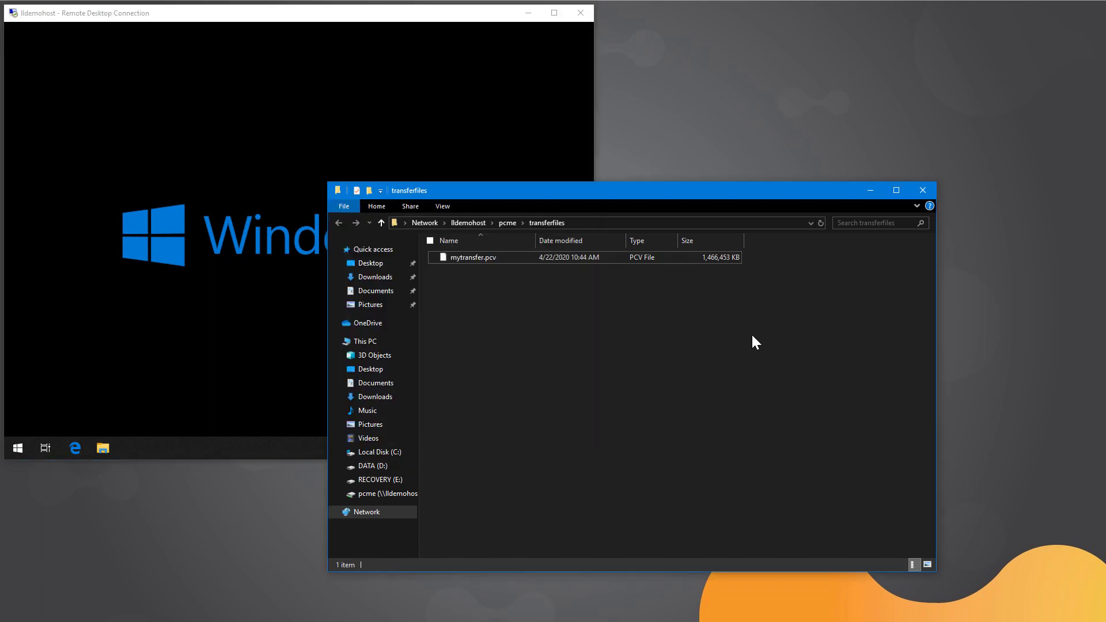
pyautogui.click(257, 337)
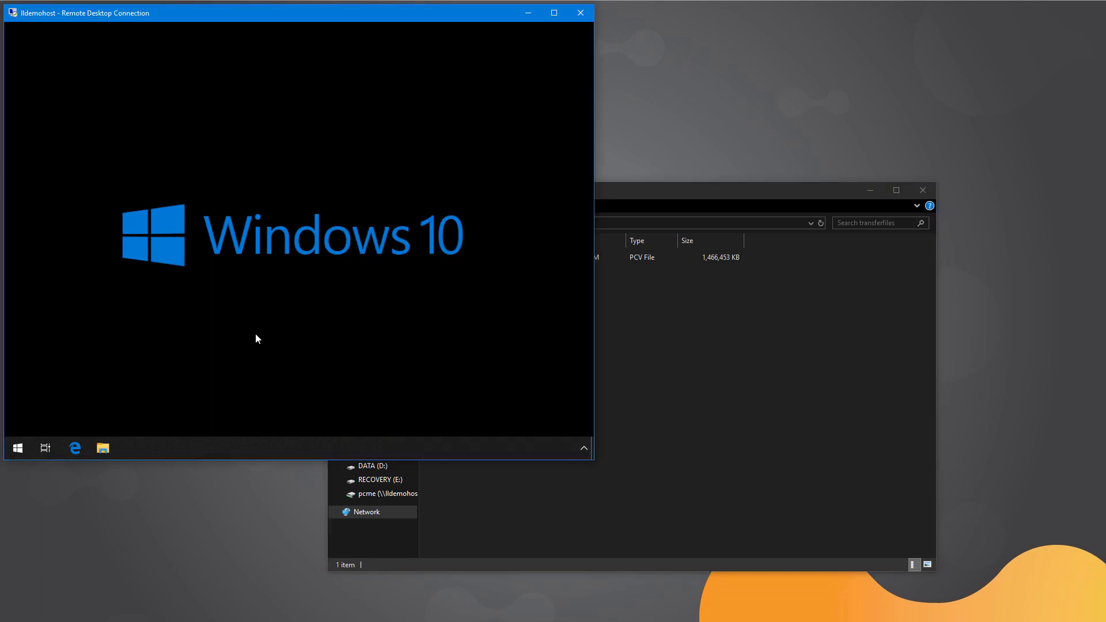
# - Launch PCmover Enterprise v11 on the Windows 10 computer and continue with File Based Transfer
pyautogui.click(17, 448)
pyautogui.scroll(-3, 348, 344)
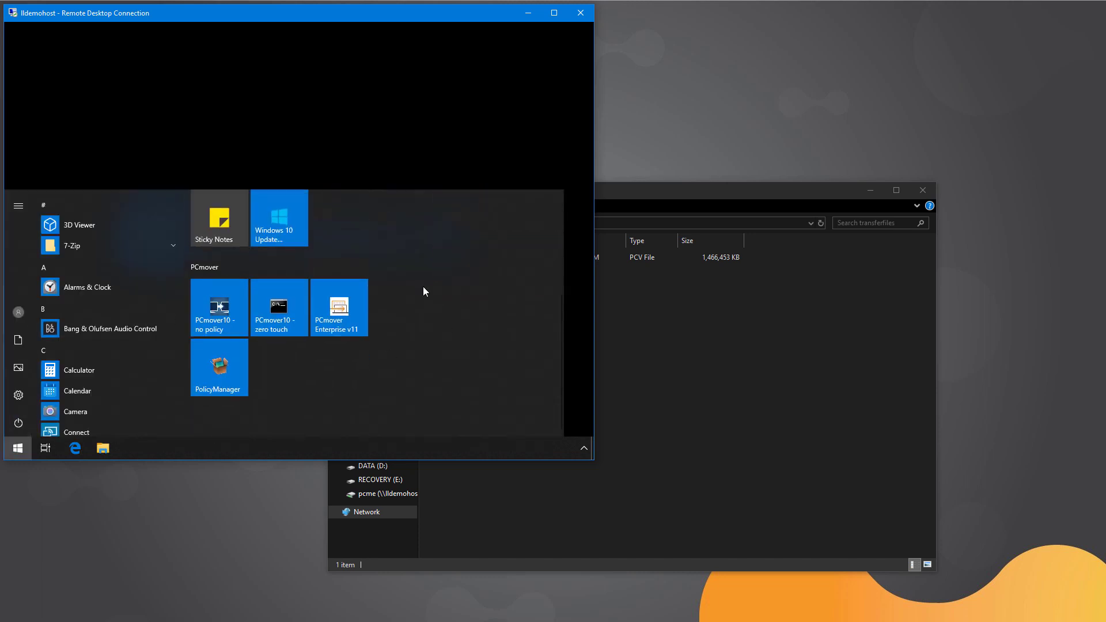
pyautogui.click(351, 308)
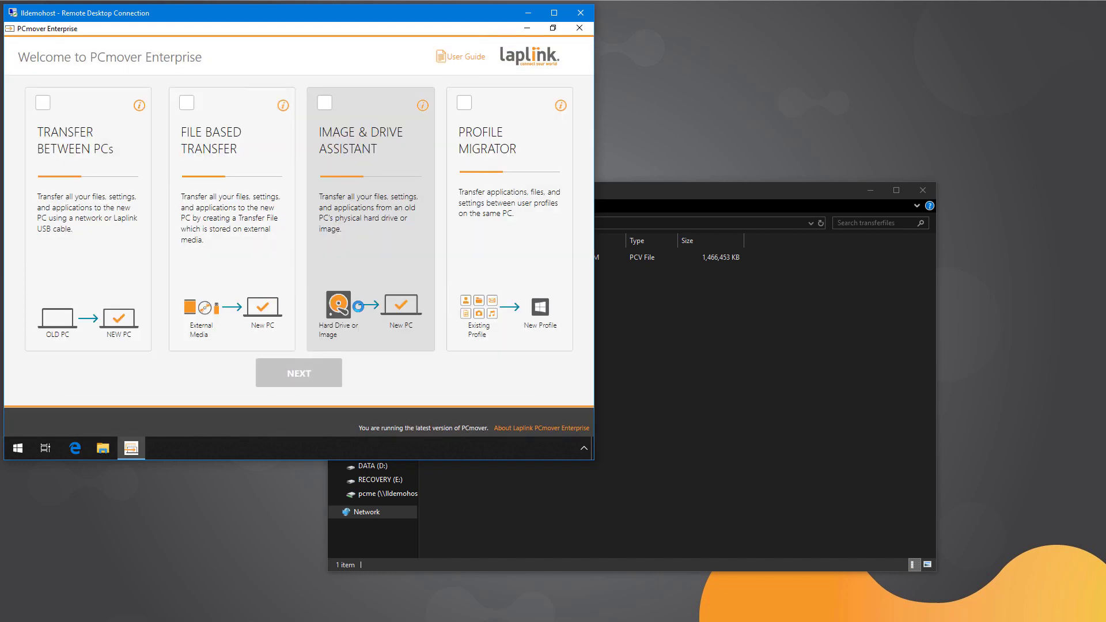
pyautogui.click(281, 267)
pyautogui.click(298, 380)
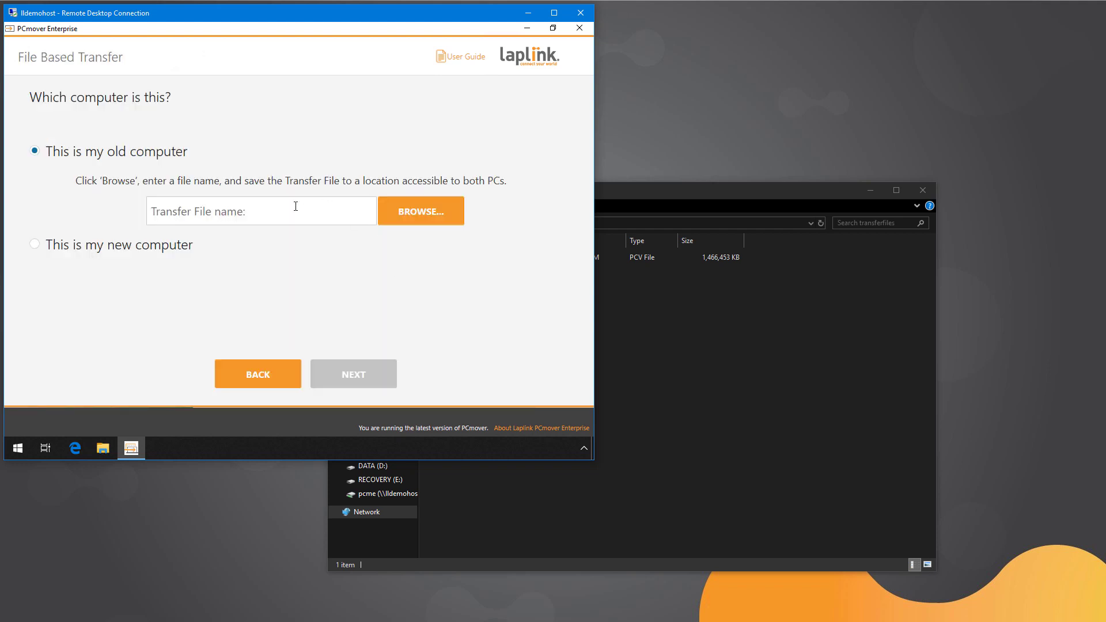
# - Identify this as the new computer, load \\lldemohost\pcme\transferfiles\mytransfer.pcv as the transfer file, and start unloading it
pyautogui.click(139, 247)
pyautogui.click(188, 263)
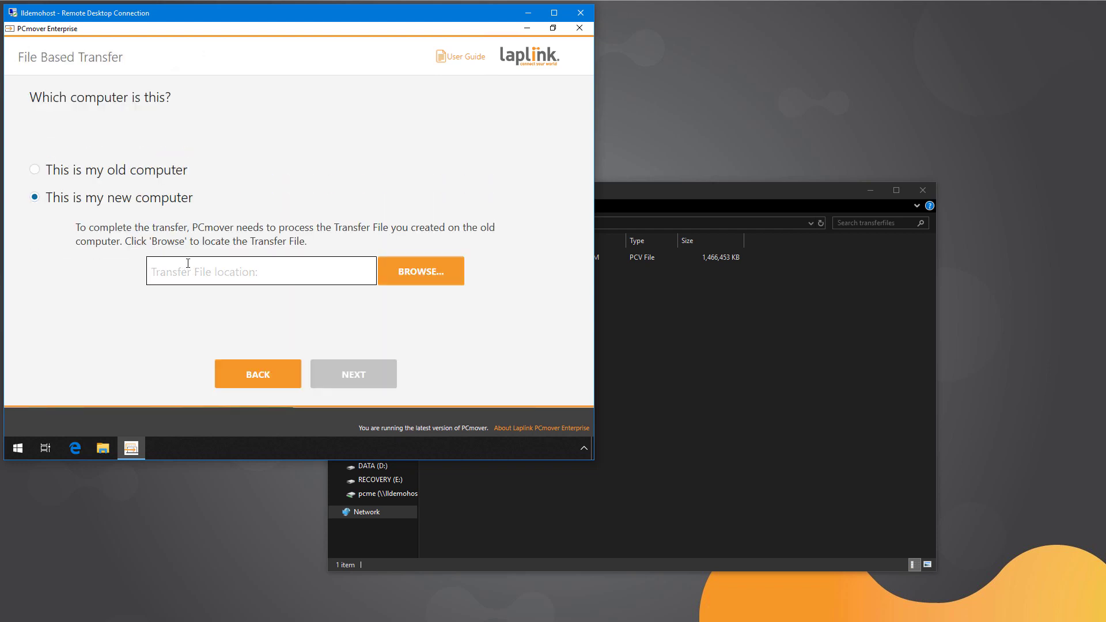
pyautogui.write('\\lldemo')
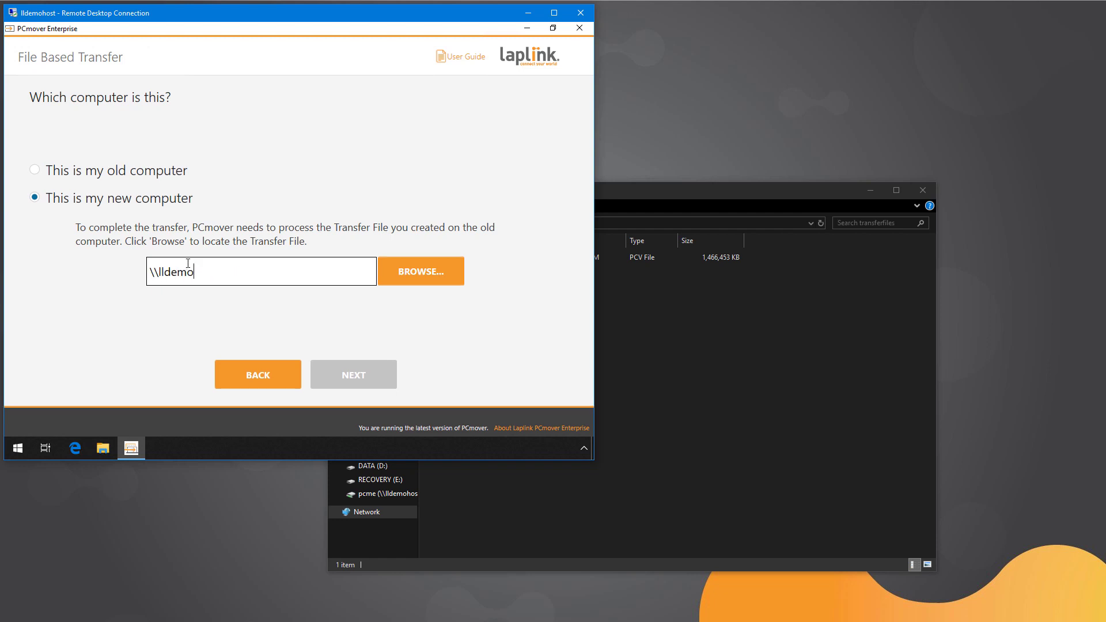
pyautogui.write('host\\pcme\\transfe')
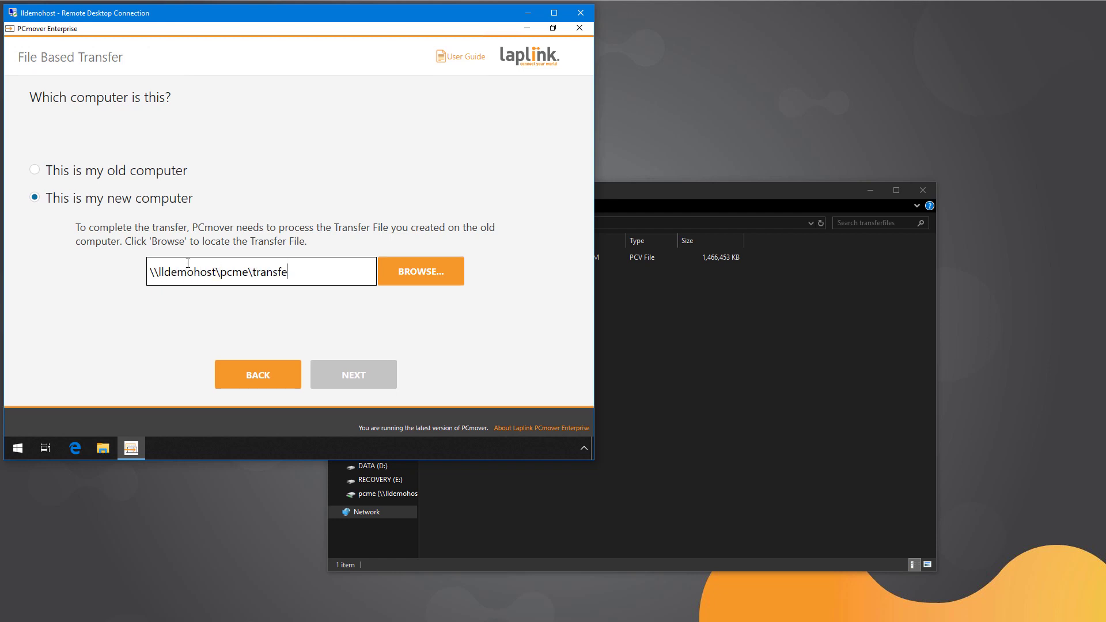
pyautogui.write('rfiles\\myr')
pyautogui.write('ansfer.pcv')
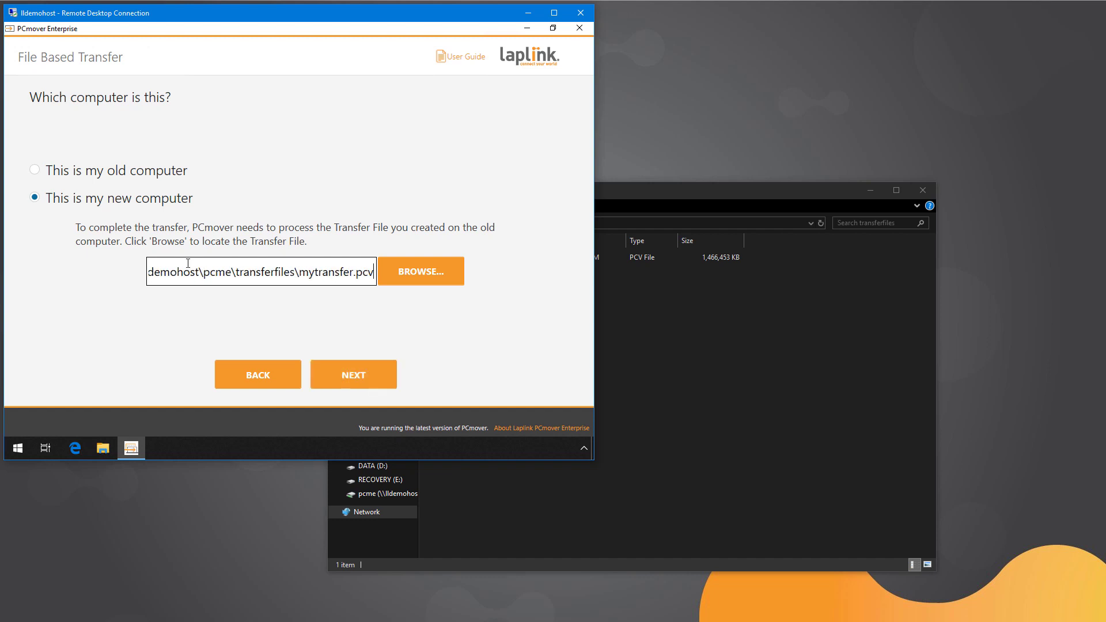
pyautogui.click(341, 382)
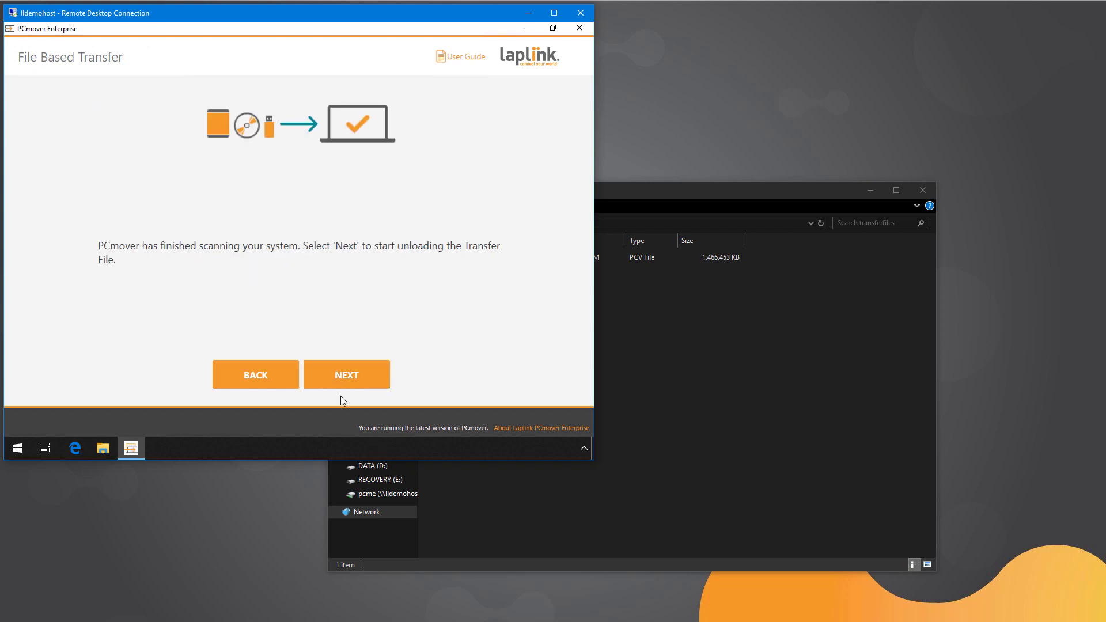
pyautogui.click(342, 382)
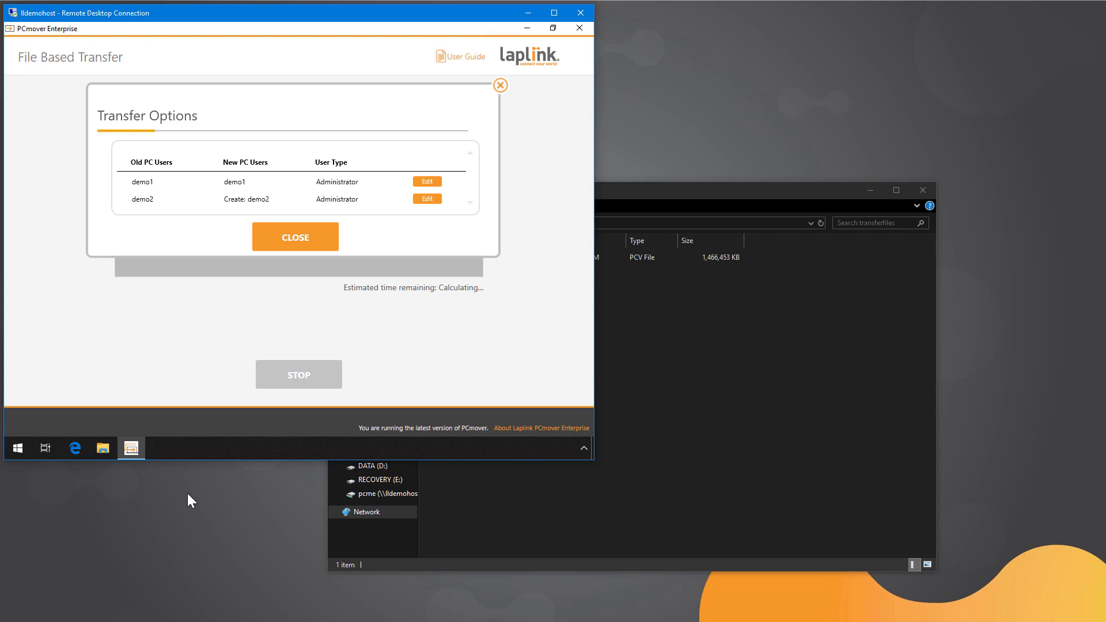
# - Exclude the old PC user demo2 from the transfer and accept the drive mapping of E:\ to C:\Drive_E
pyautogui.click(427, 198)
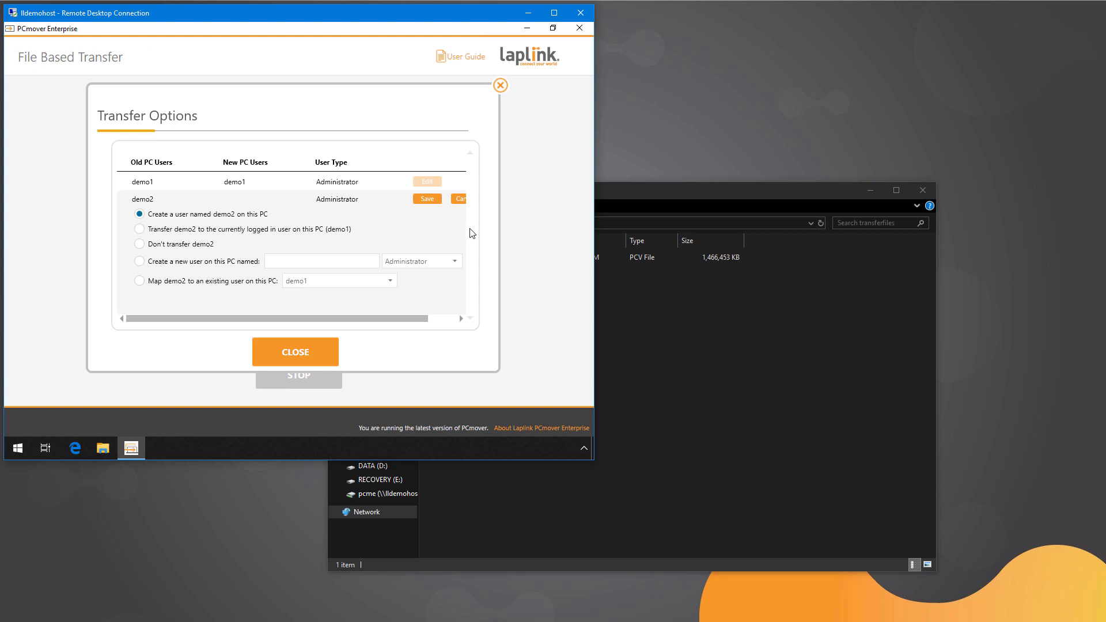
pyautogui.click(172, 244)
pyautogui.click(421, 199)
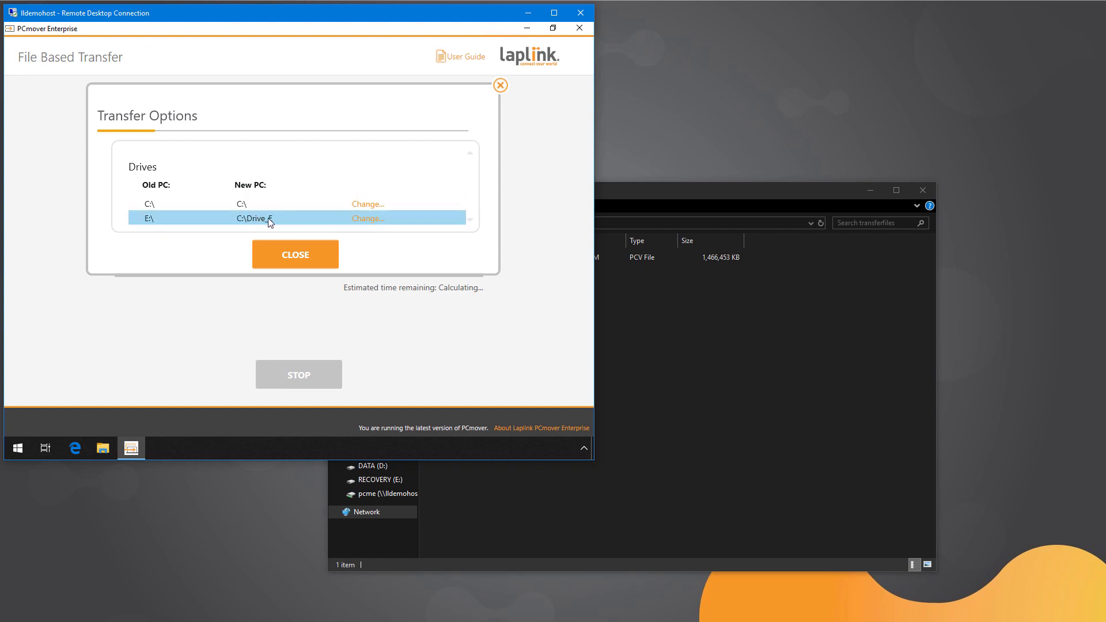
pyautogui.click(274, 260)
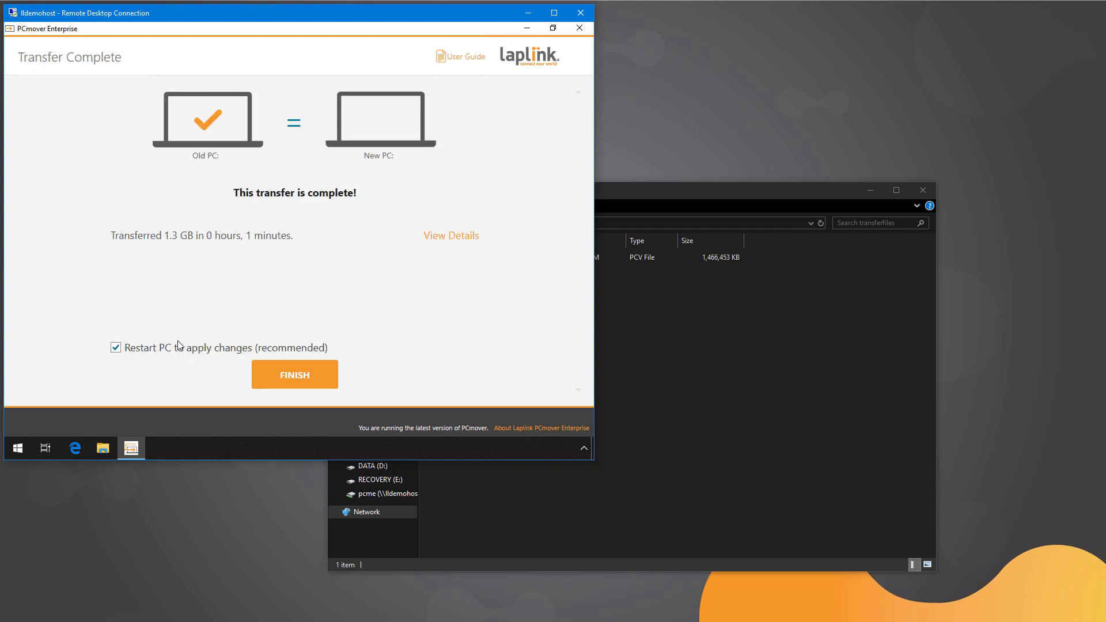
# - Finish the transfer with the recommended PC restart and minimize the transferfiles folder window
pyautogui.click(289, 381)
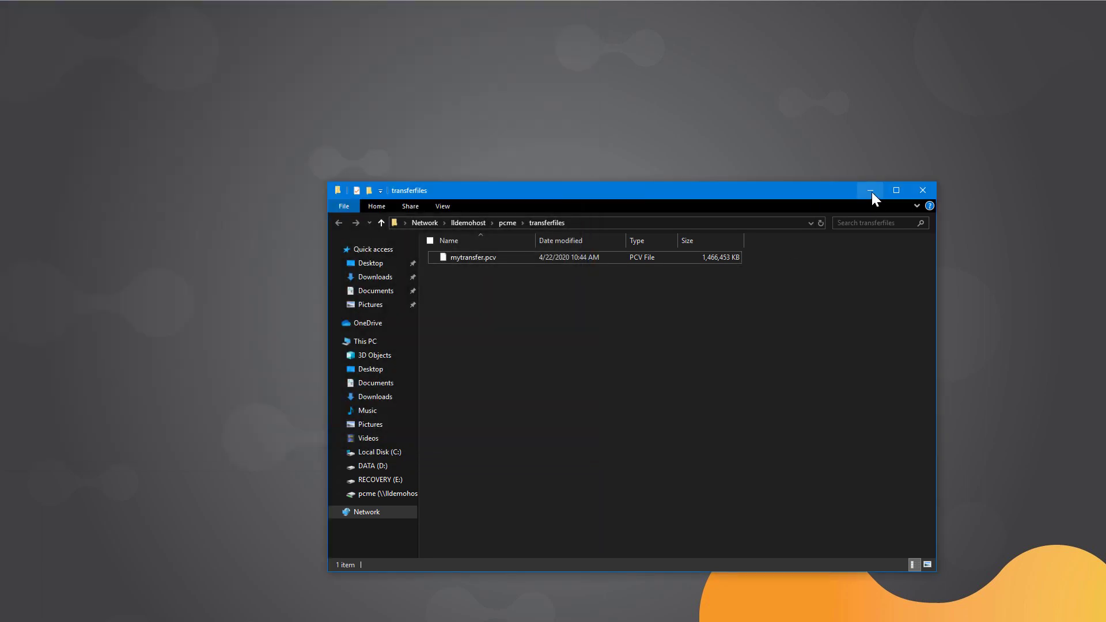
pyautogui.click(871, 191)
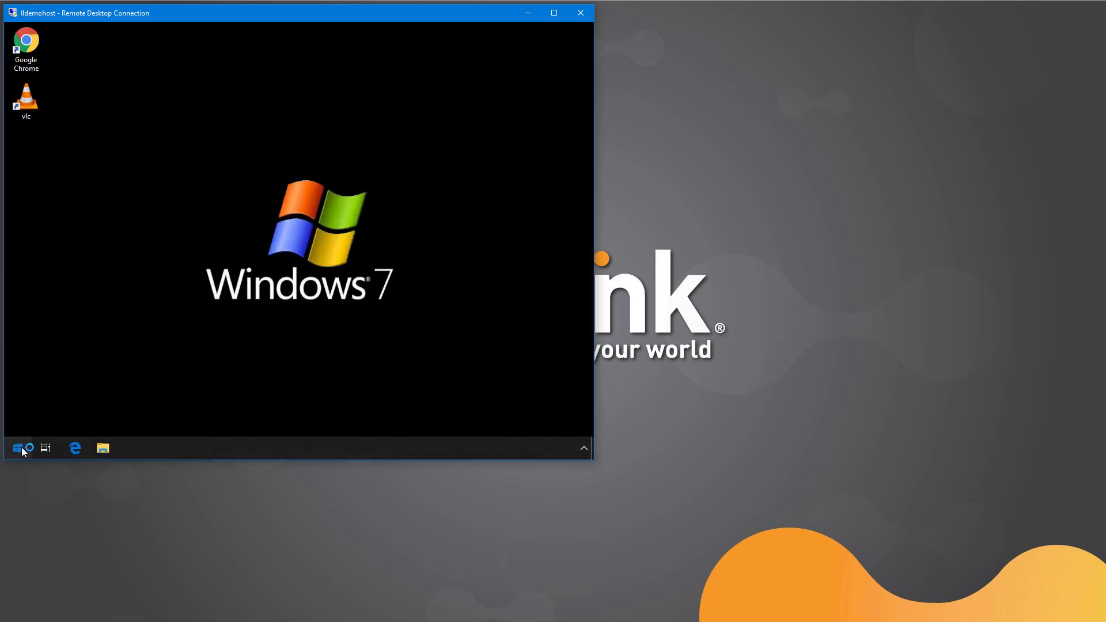
# - Test the transferred VLC and Google Chrome shortcuts on the Windows 10 desktop, dismissing Chrome's page restore offer and closing the browser
pyautogui.click(22, 447)
pyautogui.click(247, 115)
pyautogui.doubleClick(26, 99)
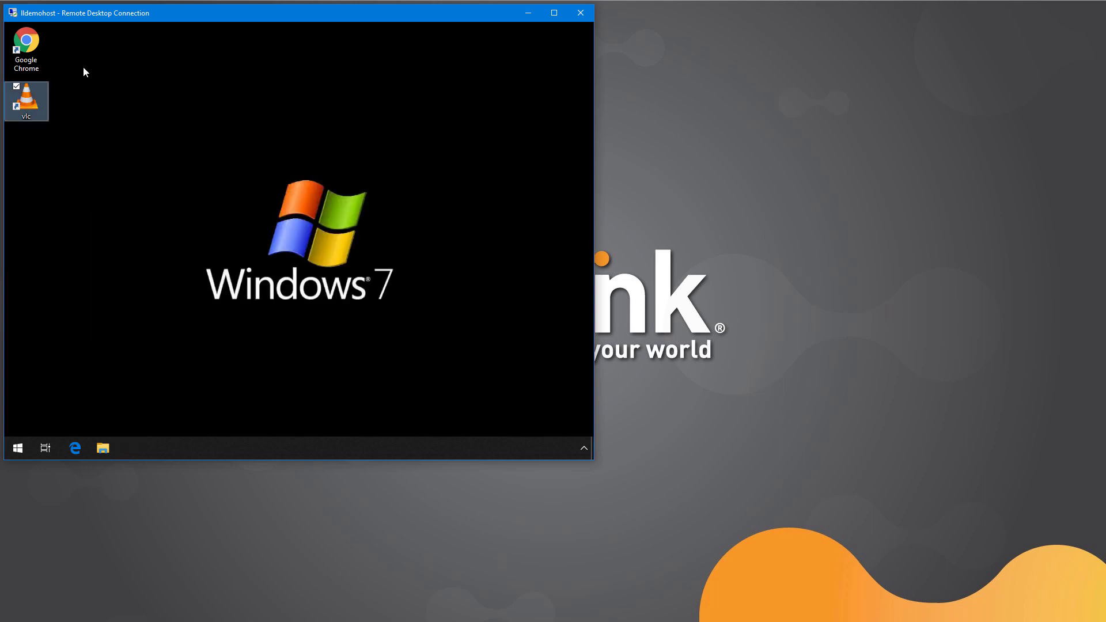
pyautogui.doubleClick(27, 51)
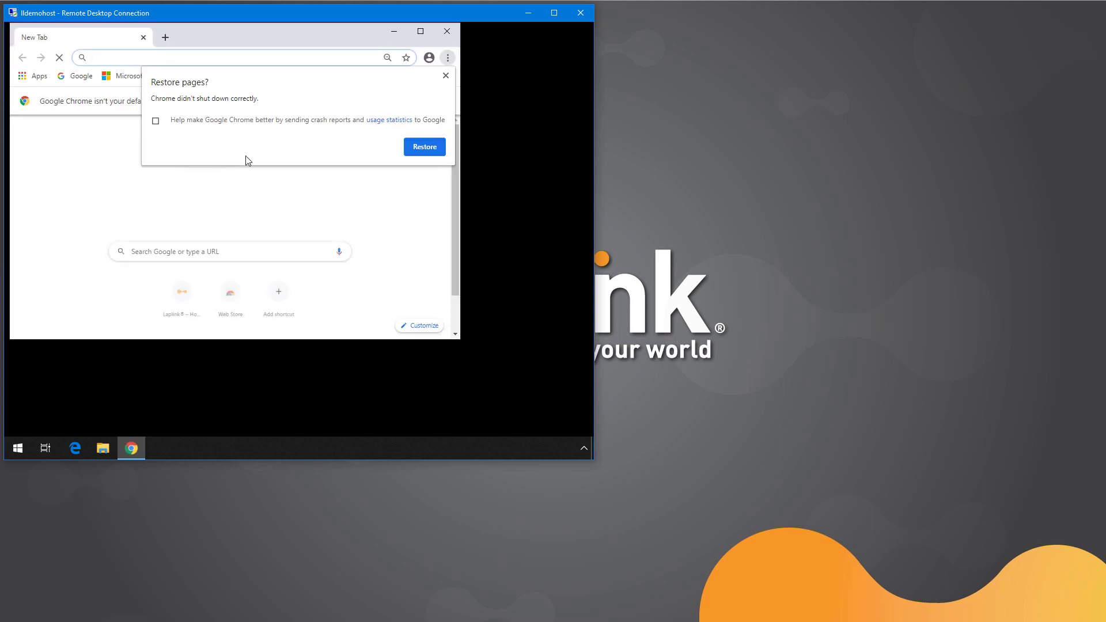
pyautogui.click(445, 76)
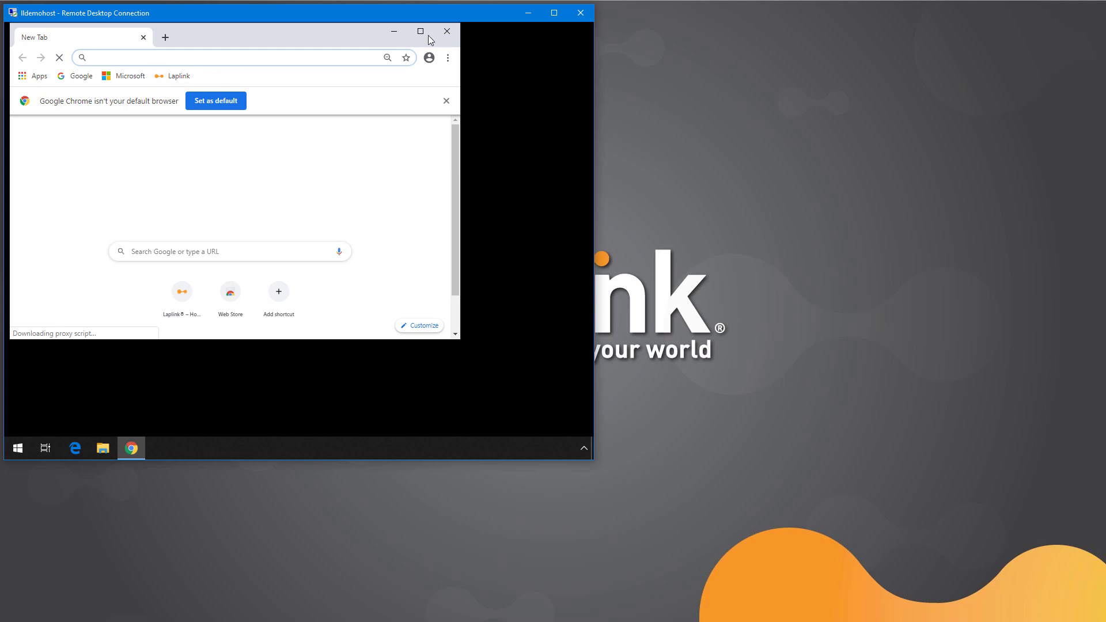
pyautogui.click(446, 32)
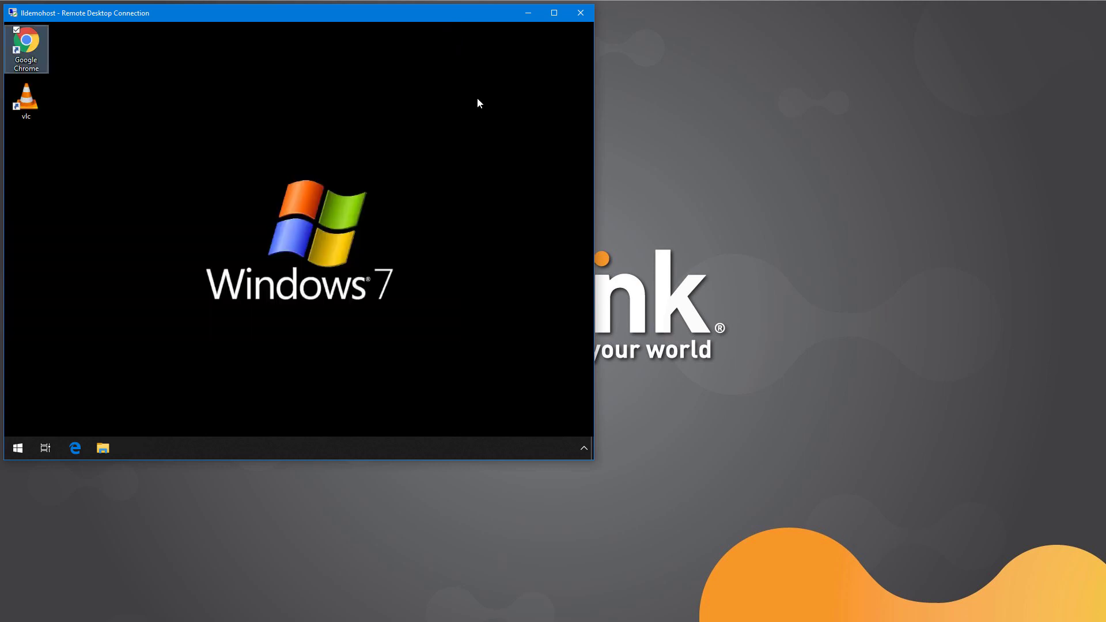
# - Inspect the transferred files in C:\Drive_E\FOLDER1 on the new computer and close File Explorer
pyautogui.click(102, 448)
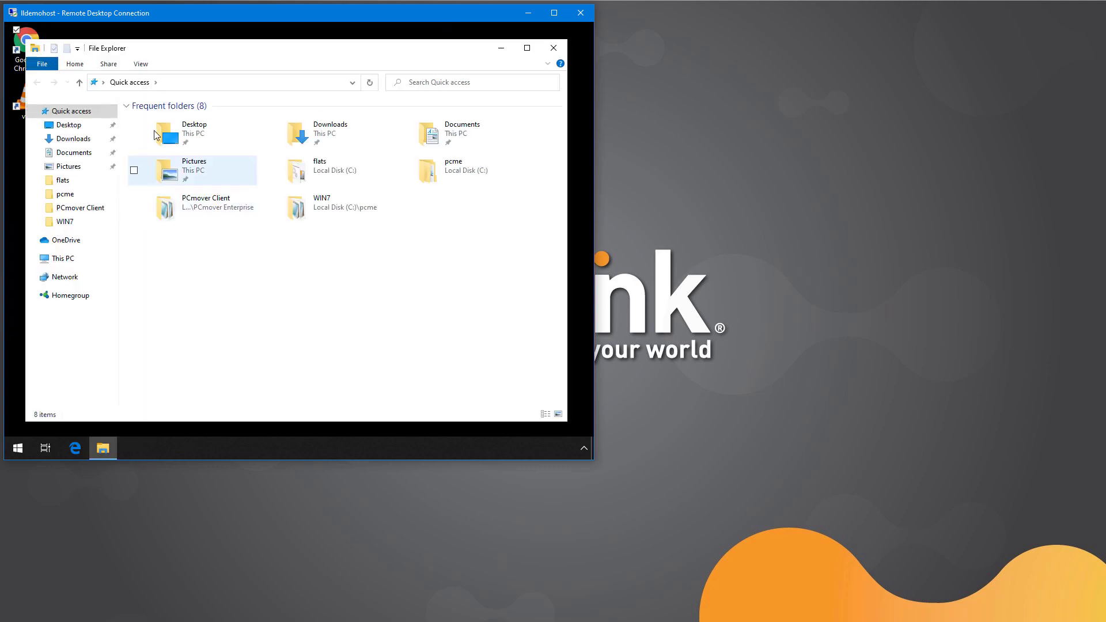
pyautogui.click(60, 258)
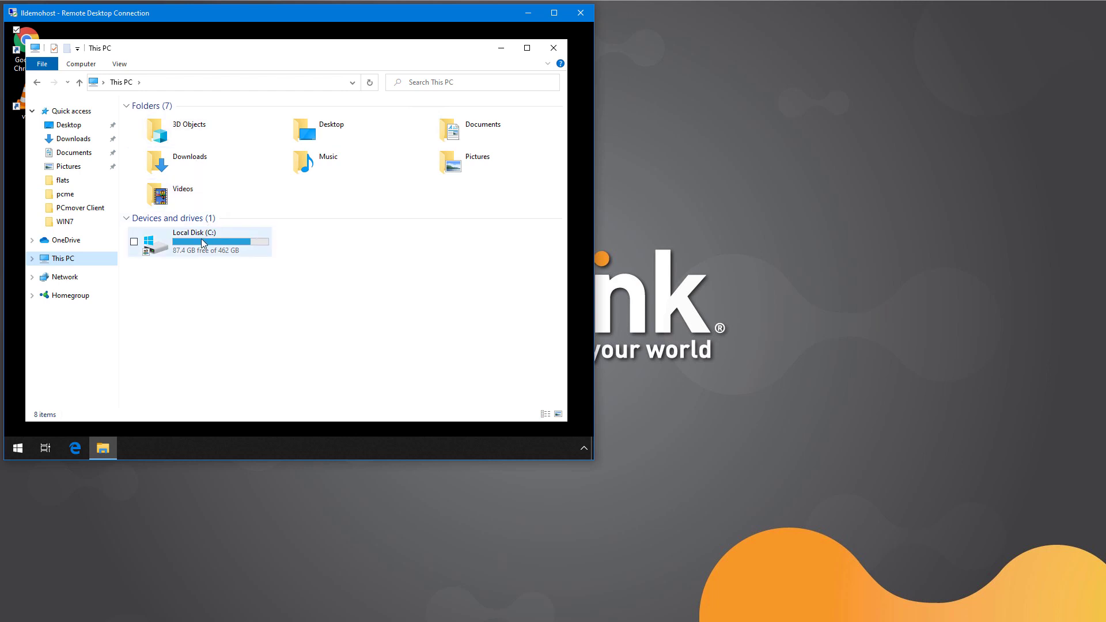
pyautogui.doubleClick(219, 237)
pyautogui.click(164, 134)
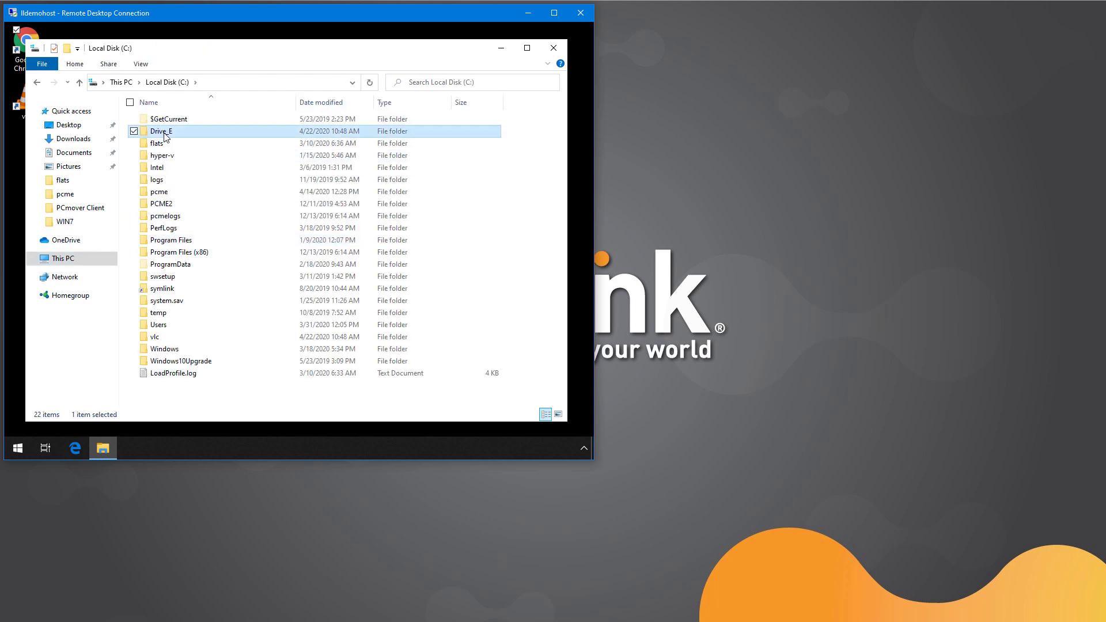
pyautogui.doubleClick(164, 133)
pyautogui.doubleClick(160, 119)
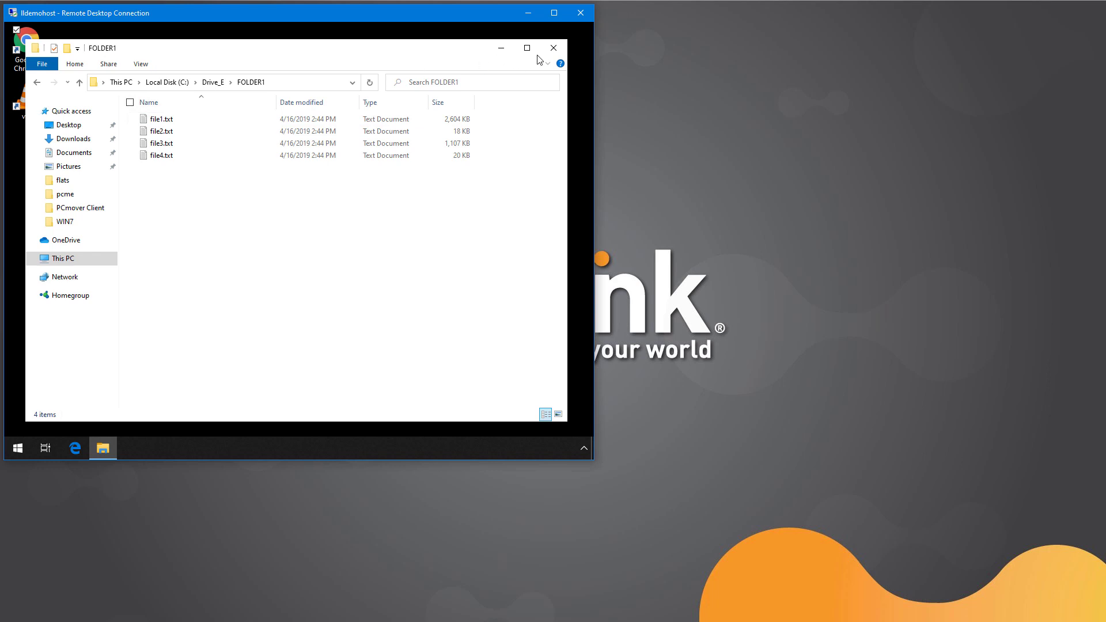
pyautogui.click(553, 48)
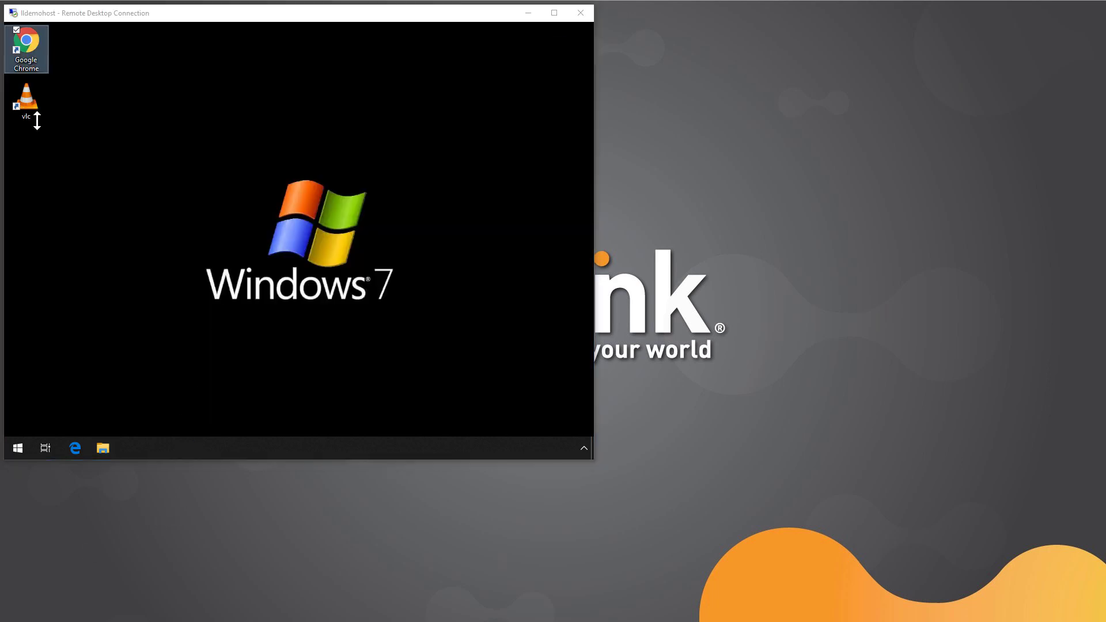
# - Reopen PCmover Enterprise v11 on the Windows 10 computer, undo the last transfer, and finish with a restart
pyautogui.click(354, 209)
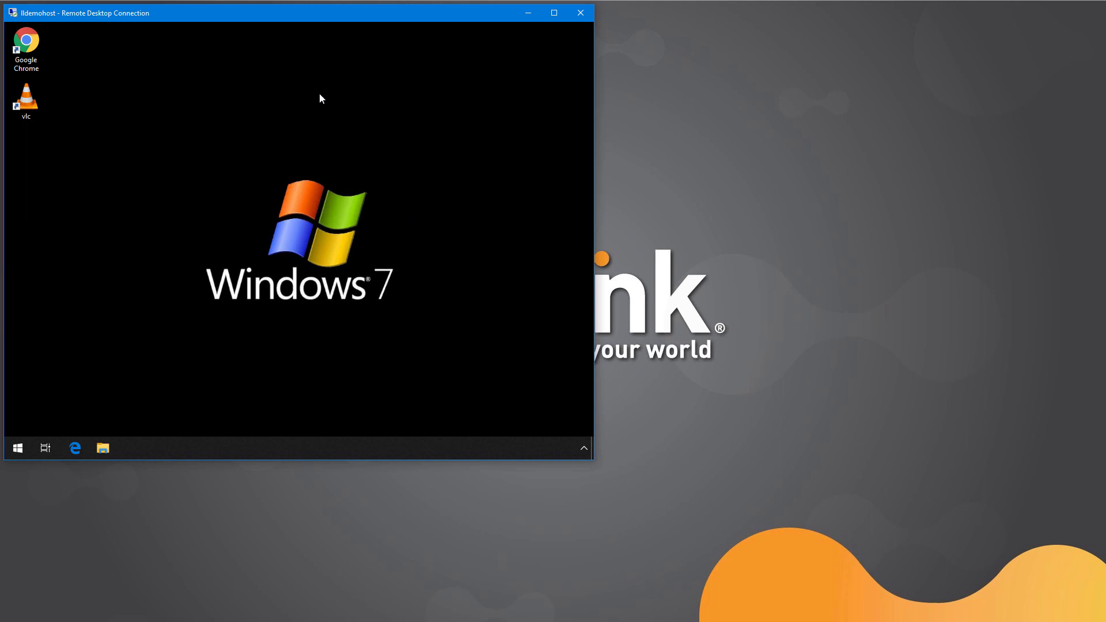
pyautogui.click(18, 452)
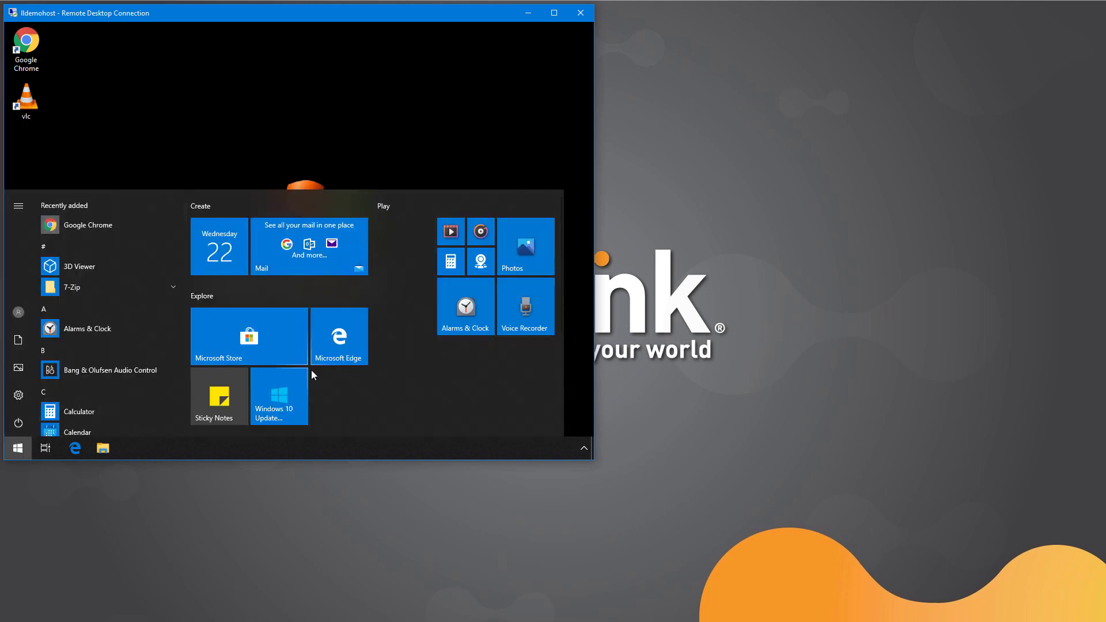
pyautogui.scroll(-3, 346, 375)
pyautogui.click(343, 323)
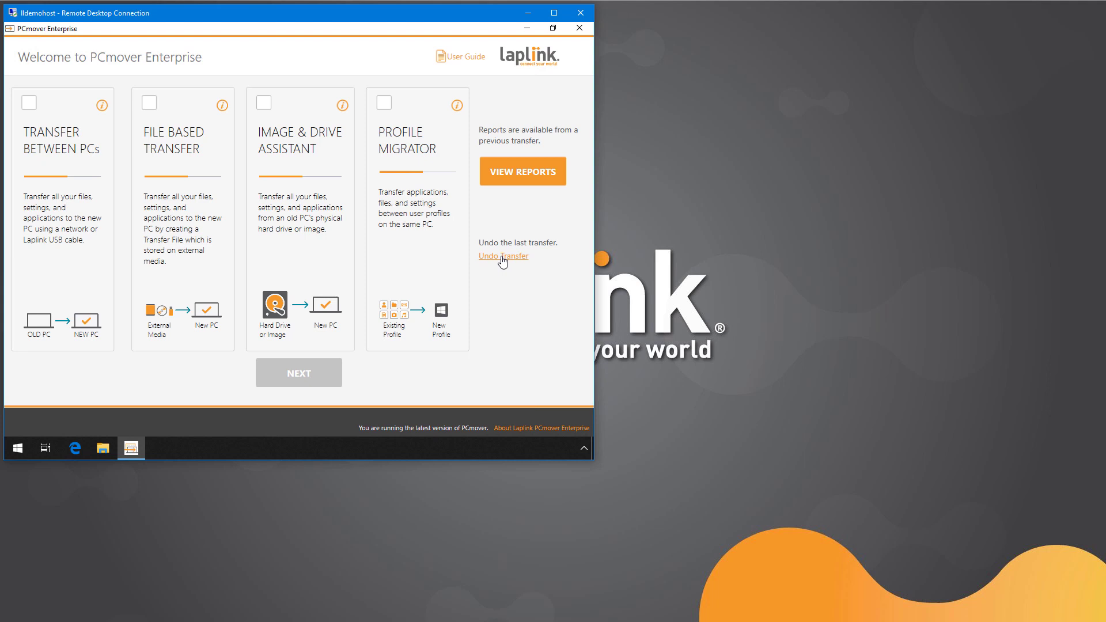
pyautogui.click(503, 257)
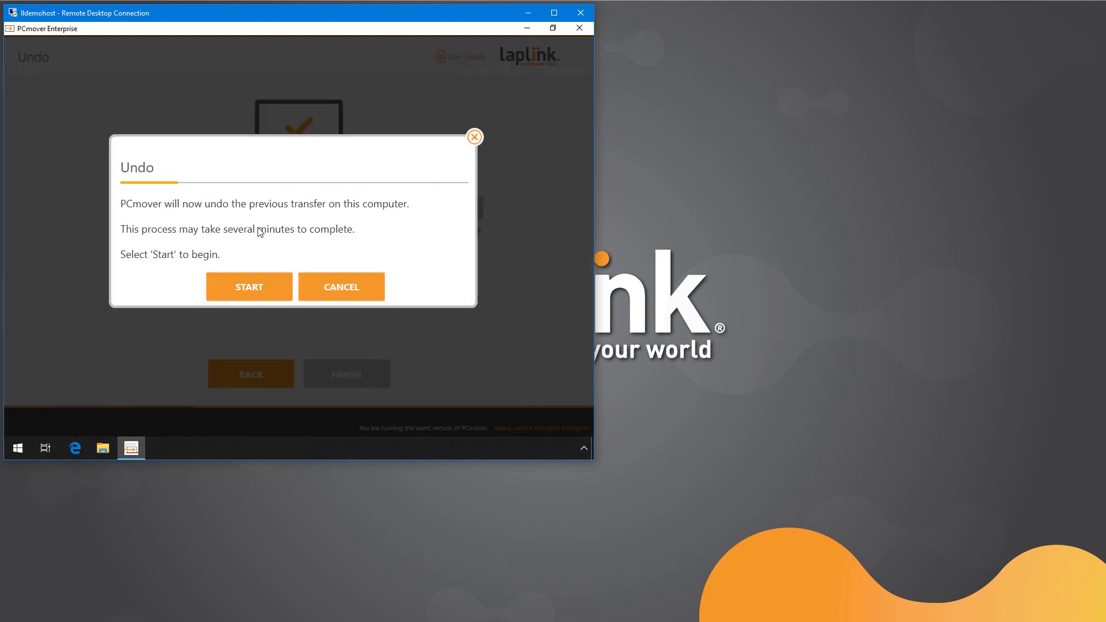
pyautogui.click(249, 287)
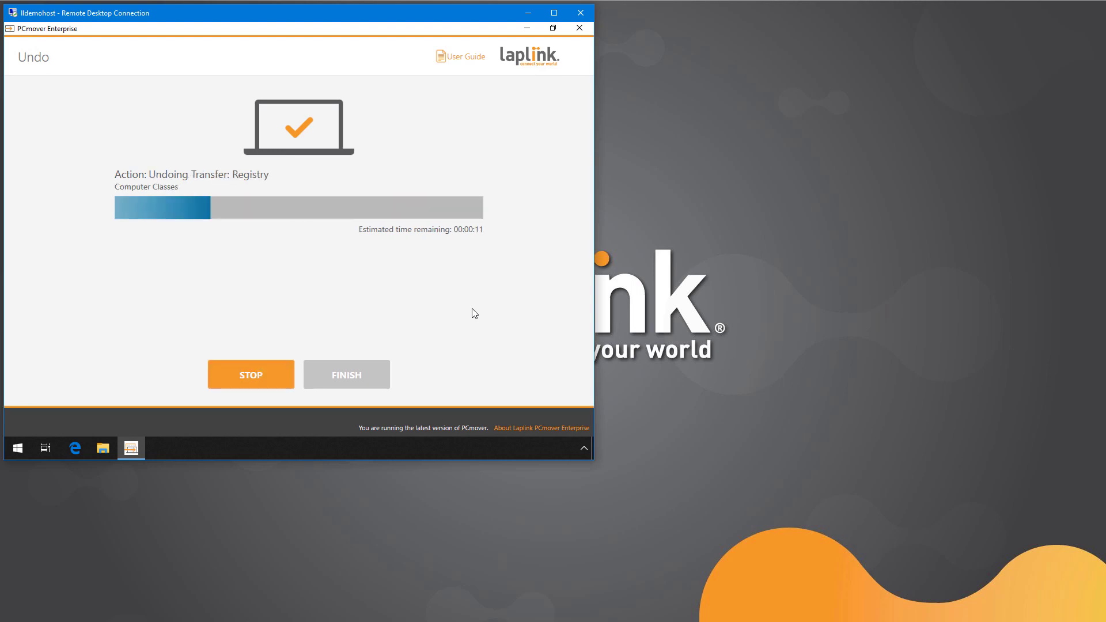
pyautogui.click(377, 380)
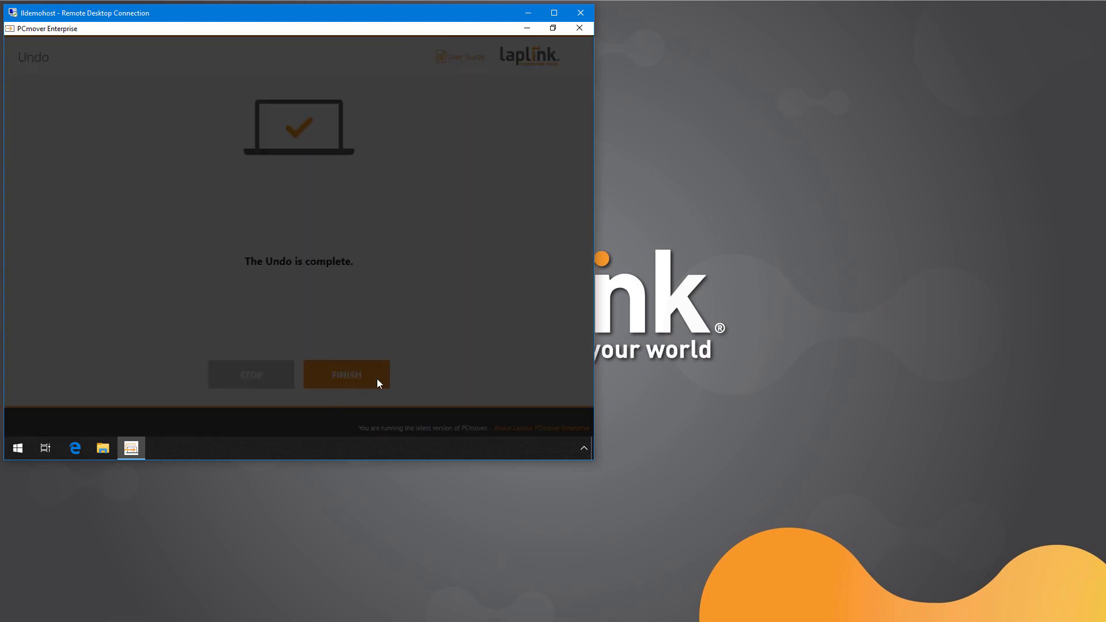
pyautogui.click(256, 164)
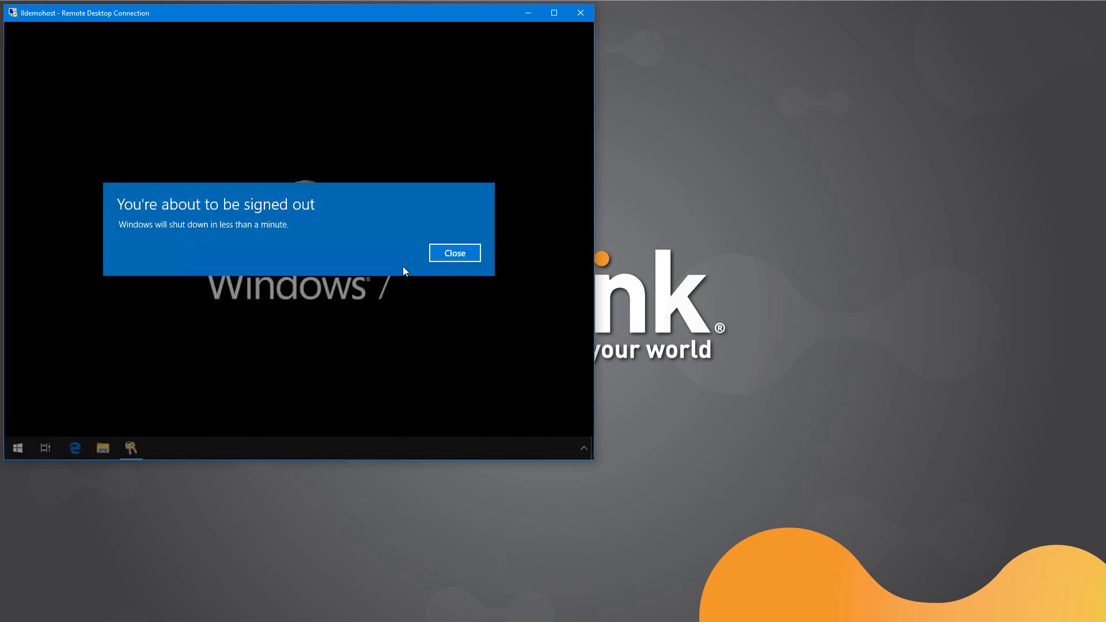
# - Dismiss the sign-out notice on the Windows 10 computer
pyautogui.click(454, 254)
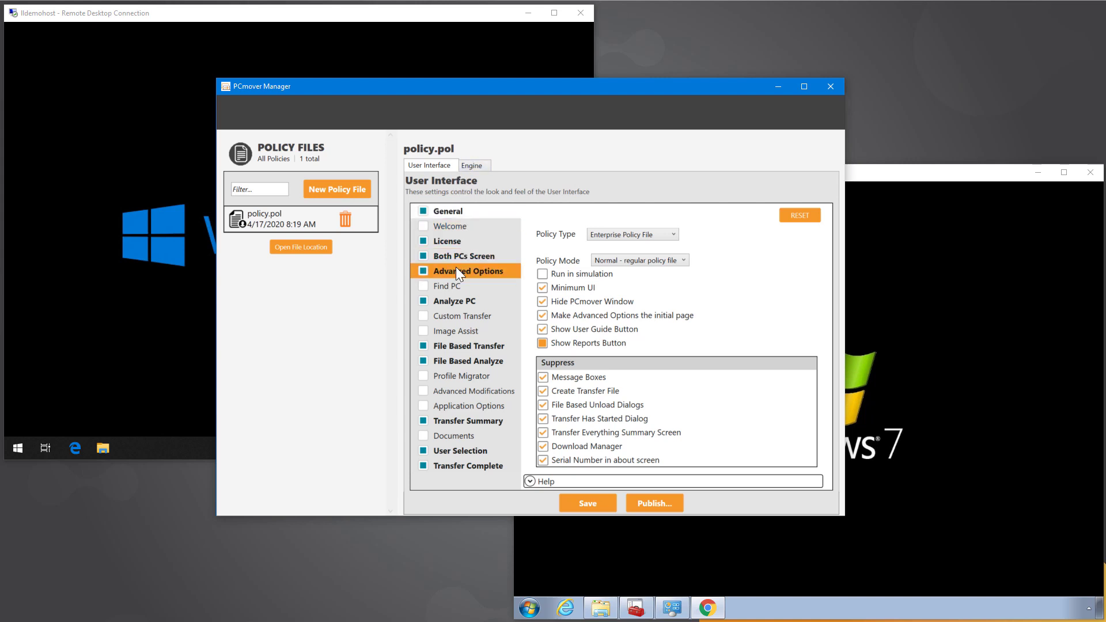
# - Examine the policy.pol user interface settings from Image Assist to Application Options, and the General page's Suppress options including File Based Unload Dialogs
pyautogui.click(444, 334)
pyautogui.click(444, 358)
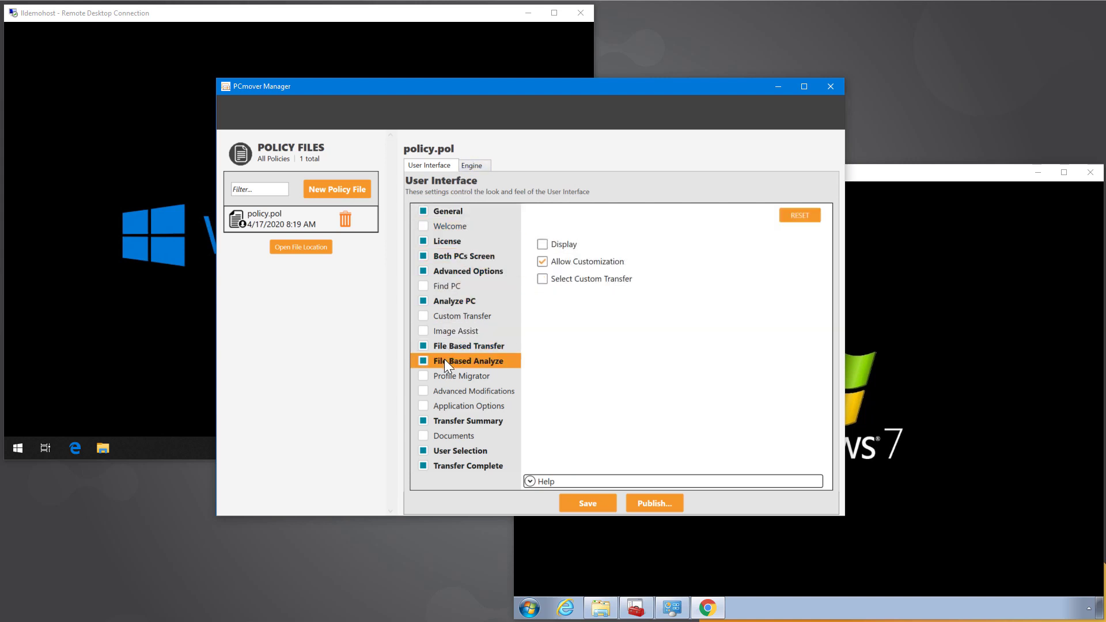
pyautogui.click(444, 379)
pyautogui.click(447, 393)
pyautogui.click(447, 408)
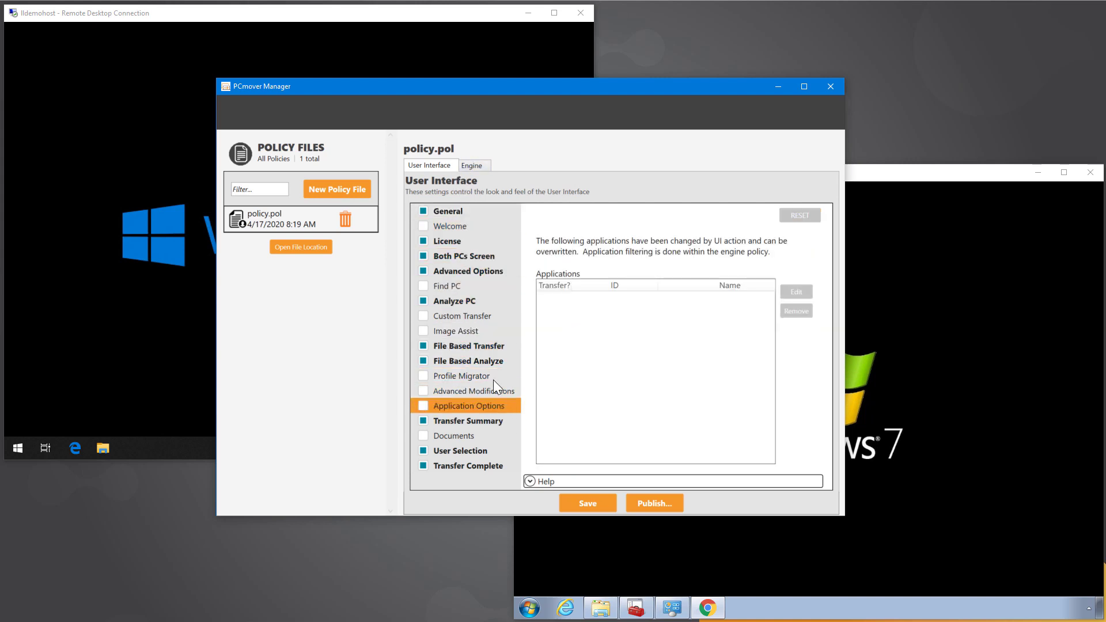
pyautogui.click(452, 216)
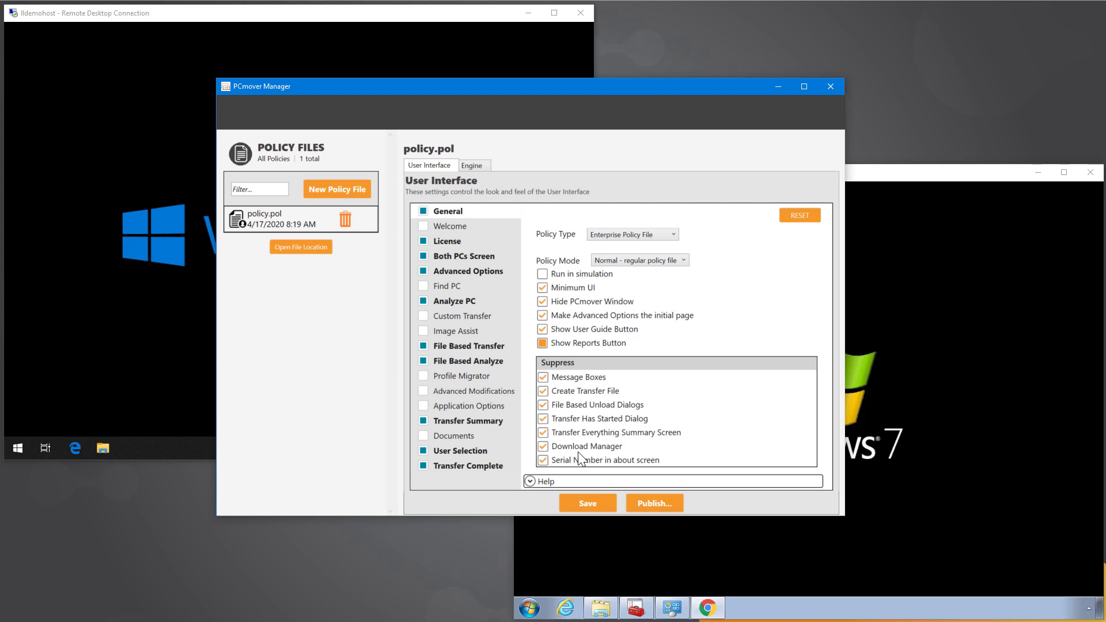
pyautogui.click(542, 405)
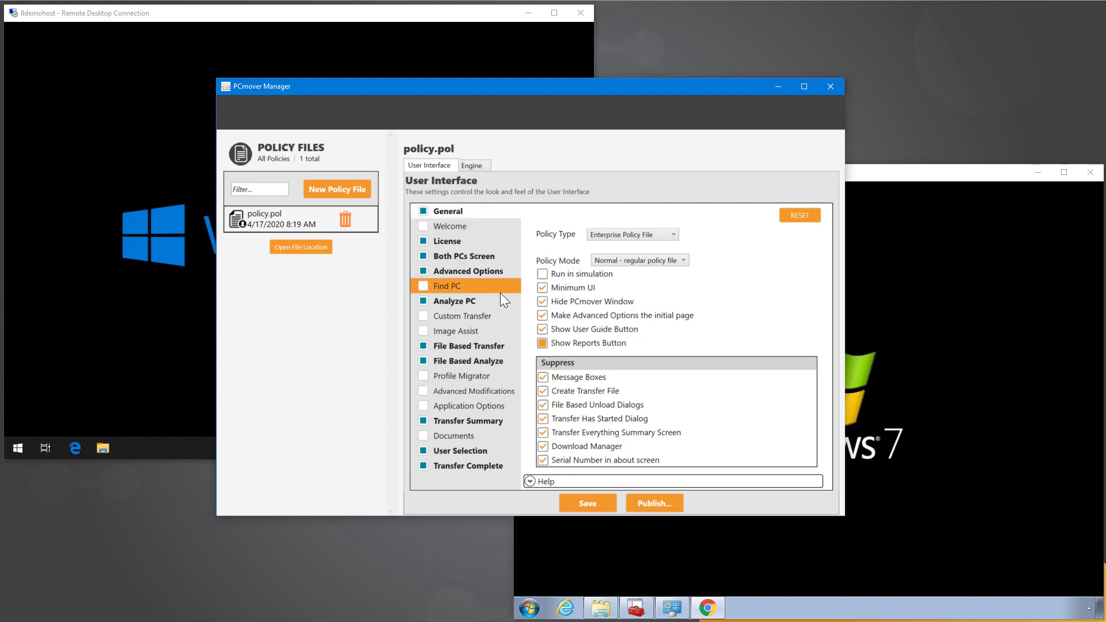
# - Review the policy's User Selection logon days and user mapping, and its File Based Transfer entry, and return to the General settings
pyautogui.click(476, 450)
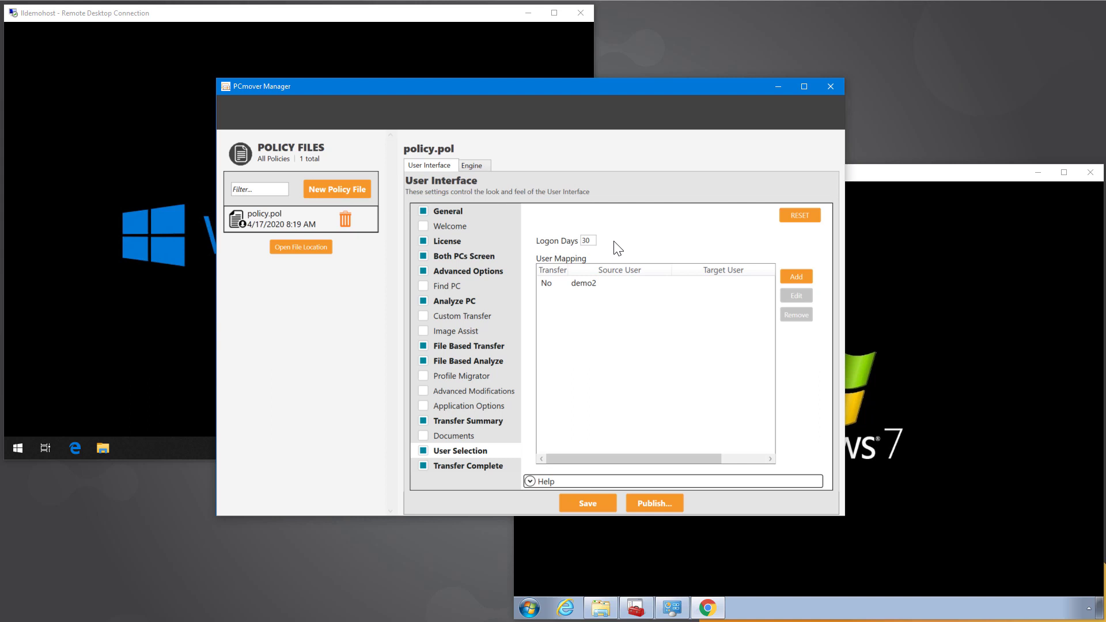
pyautogui.doubleClick(583, 240)
pyautogui.click(600, 285)
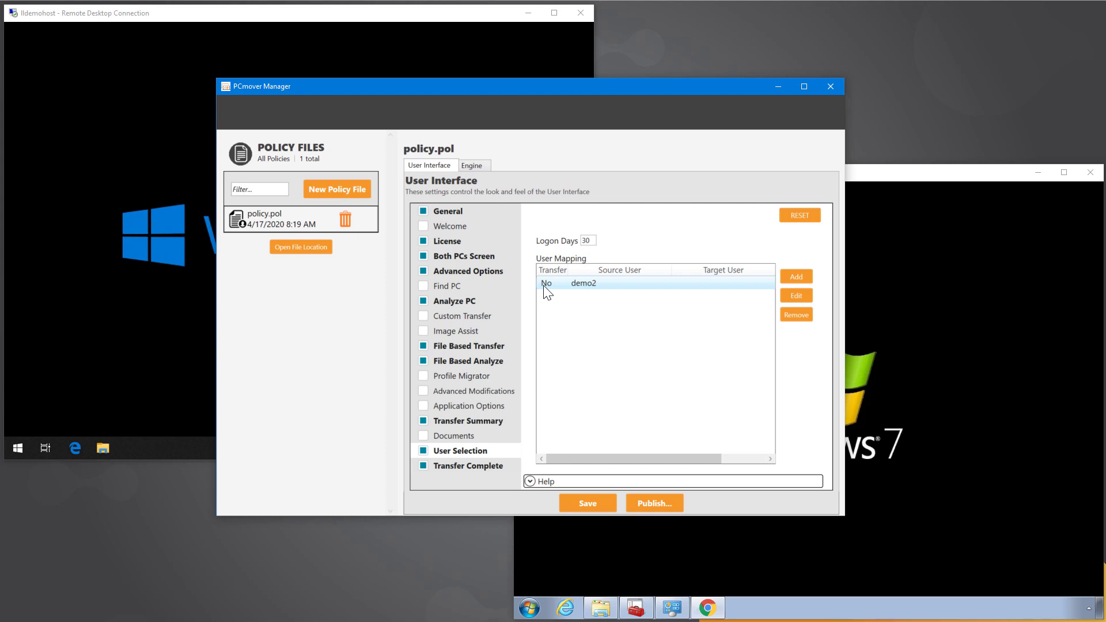
pyautogui.click(480, 348)
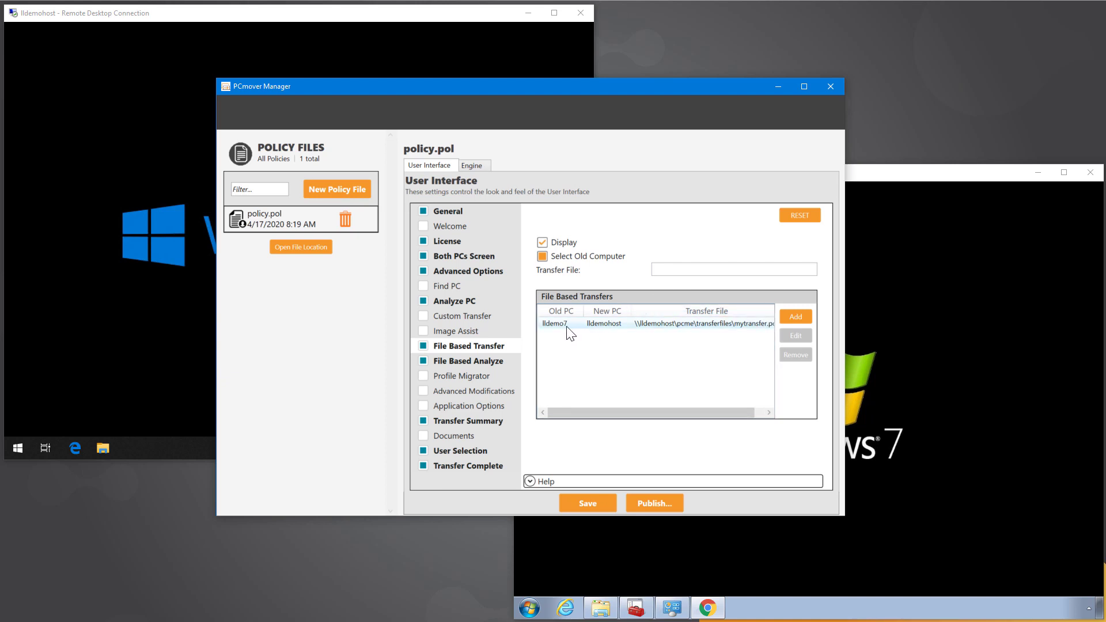
pyautogui.click(454, 209)
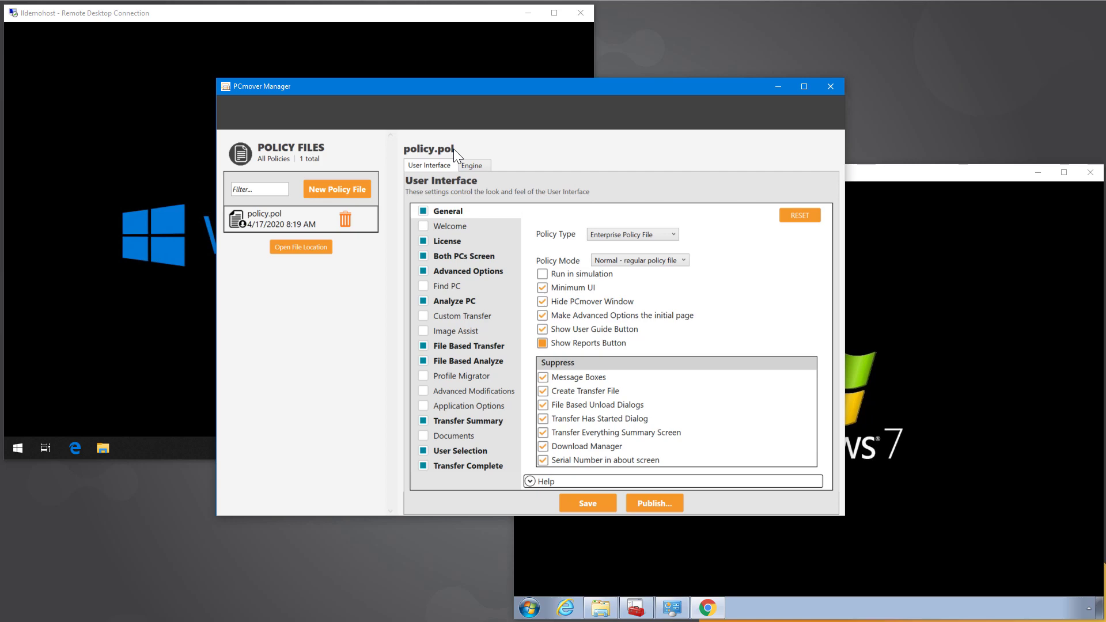
# - Publish the policy as policy.pol in the !PCME11-DEMO folder of the pcme share and minimize PCmover Manager
pyautogui.click(635, 509)
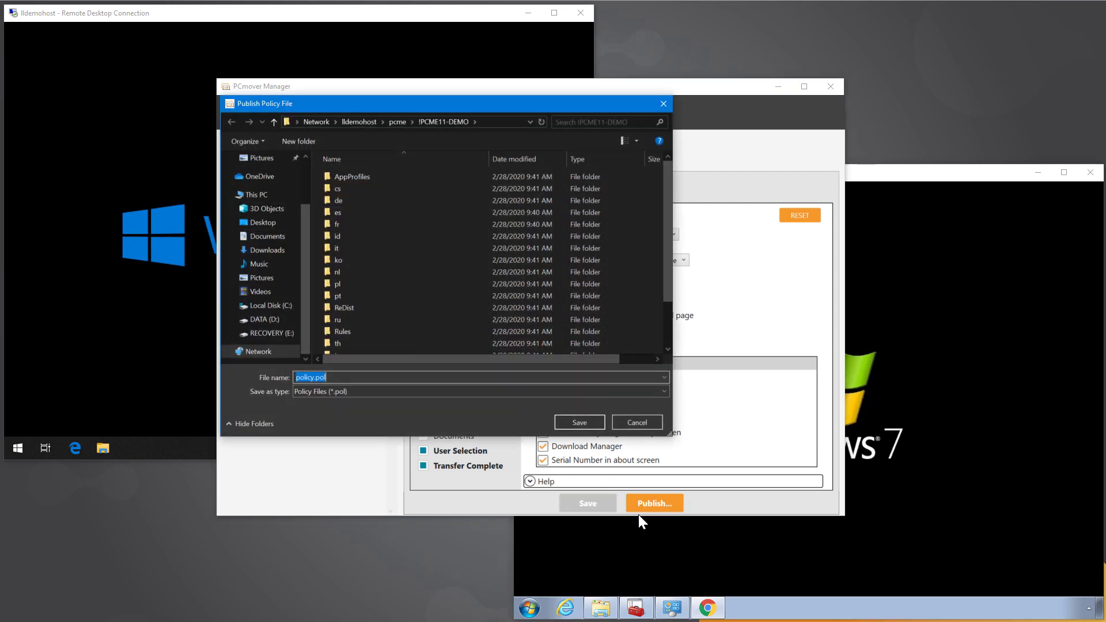
pyautogui.scroll(-2, 392, 256)
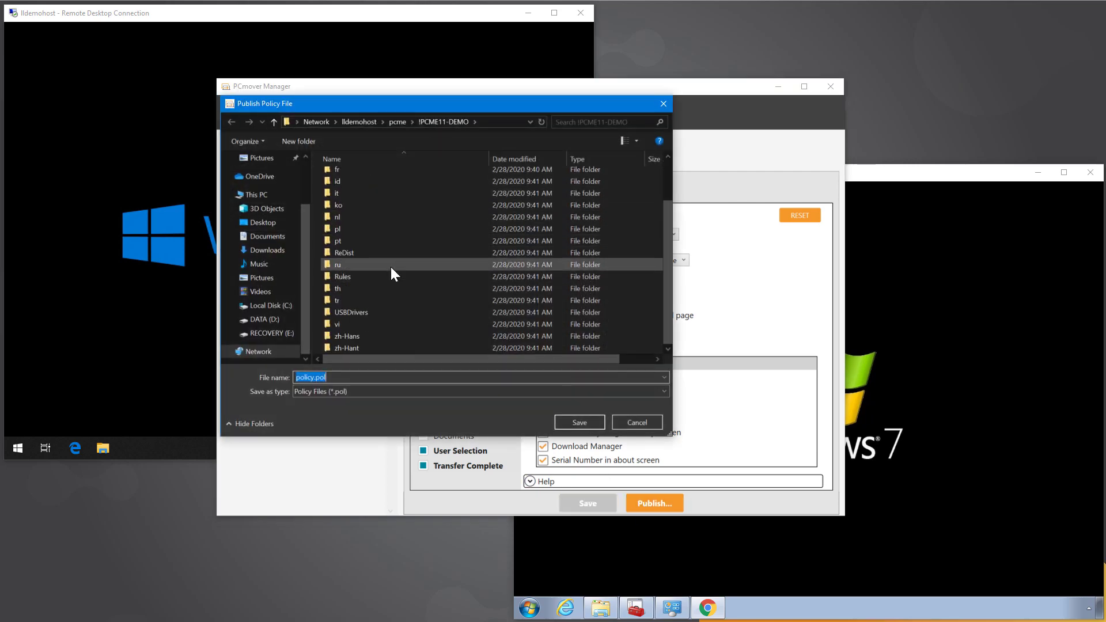
pyautogui.scroll(2, 396, 263)
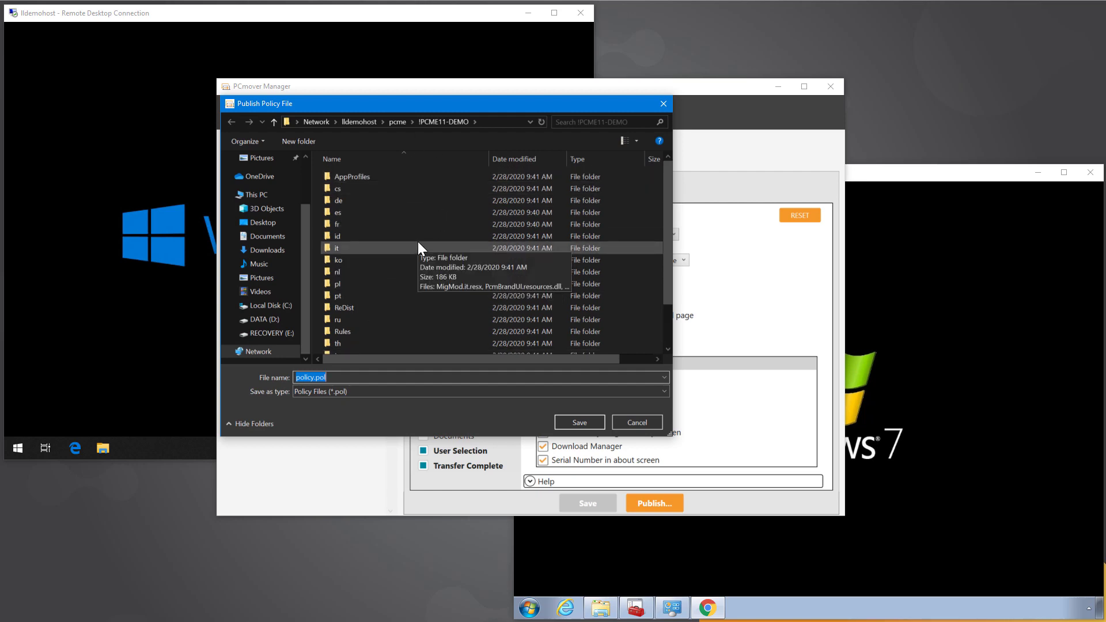
pyautogui.click(579, 422)
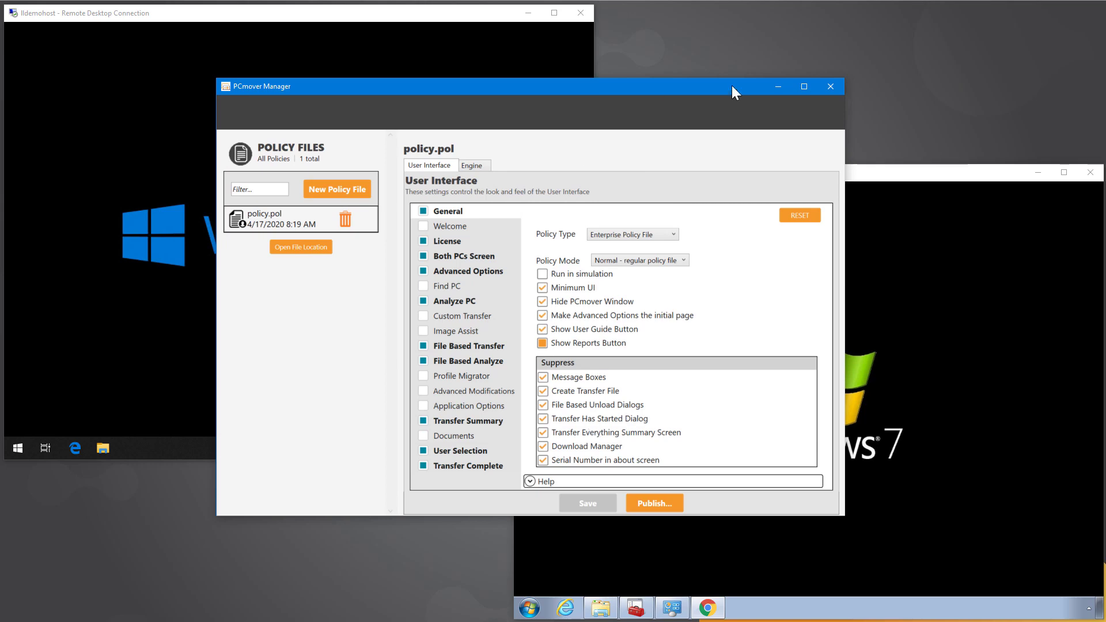
pyautogui.click(779, 86)
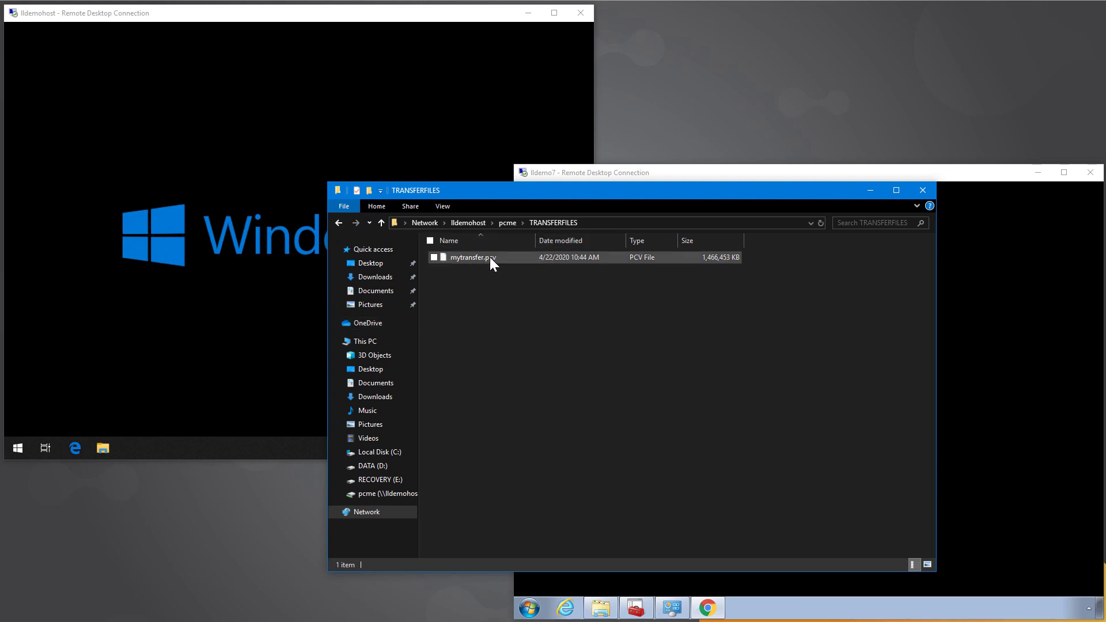
# - Delete mytransfer.pcv from the TRANSFERFILES folder, move the folder window aside, and bring the Windows 7 session to the front
pyautogui.click(490, 257)
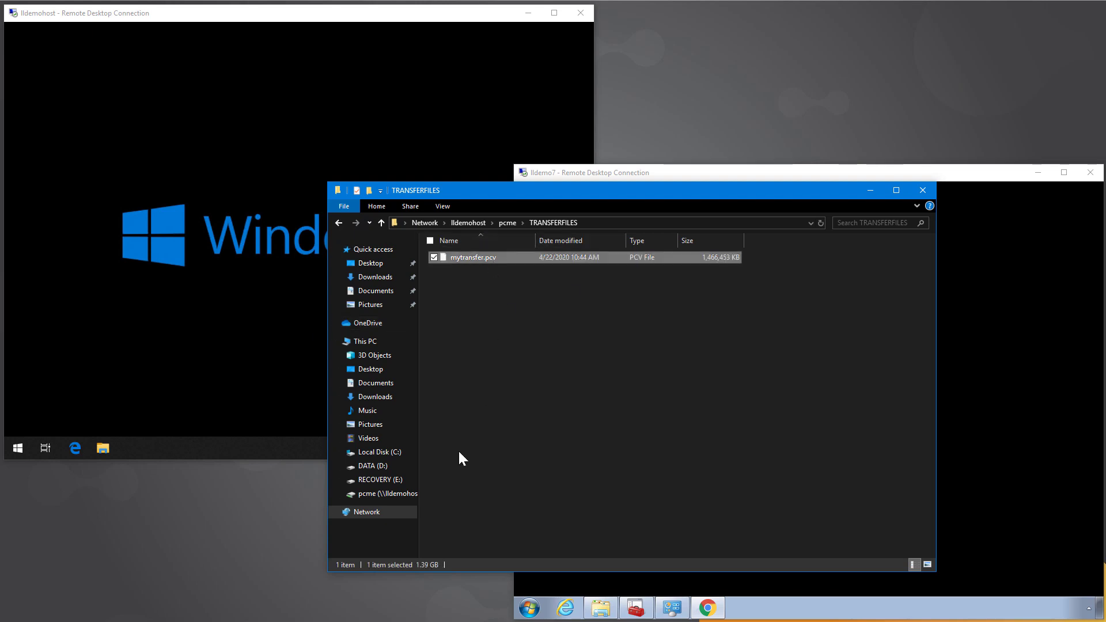
pyautogui.press('Delete')
pyautogui.press('Return')
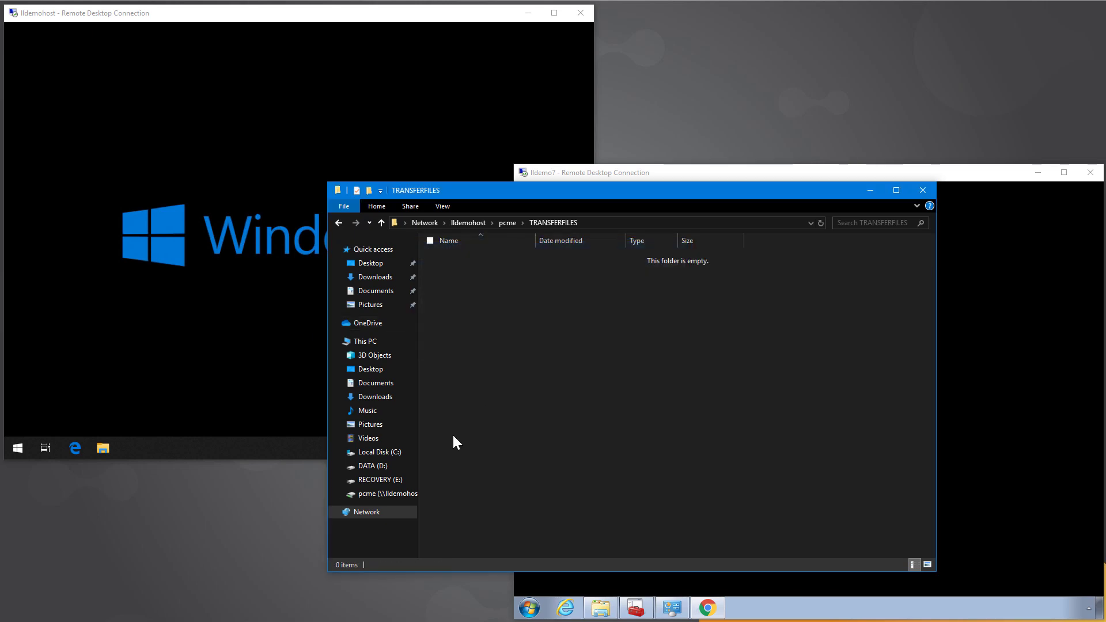
pyautogui.click(987, 338)
pyautogui.moveTo(476, 191); pyautogui.dragTo(309, 171)
pyautogui.click(654, 527)
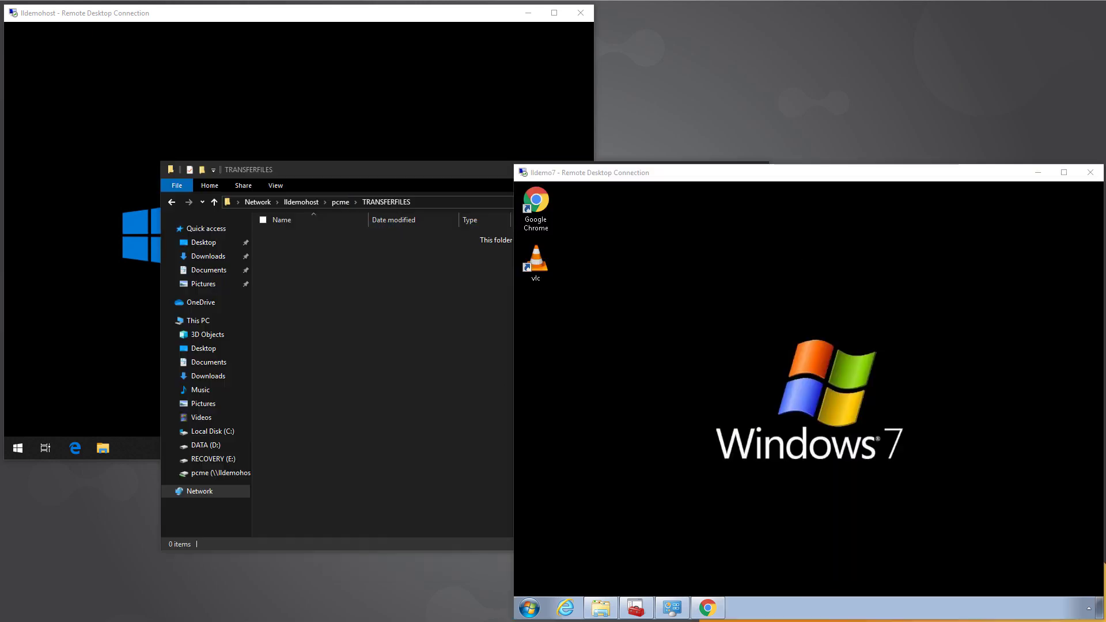
# - Launch PCmover Enterprise from the Windows 7 computer's program list to create the transfer file mytransfer.pcv under the published policy
pyautogui.click(529, 608)
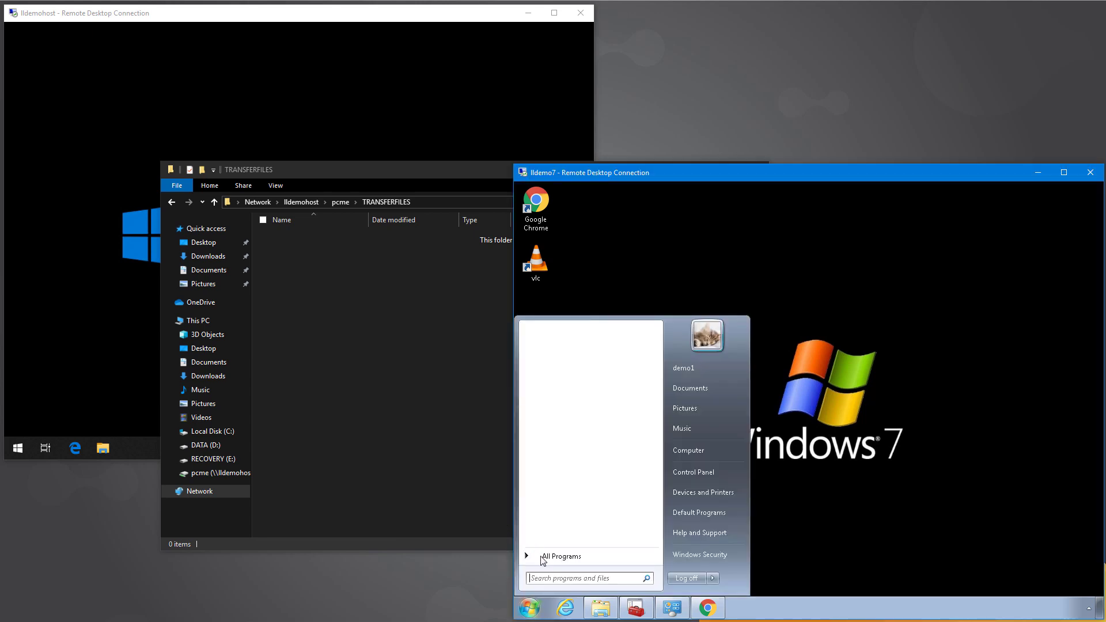
pyautogui.click(547, 556)
pyautogui.click(587, 349)
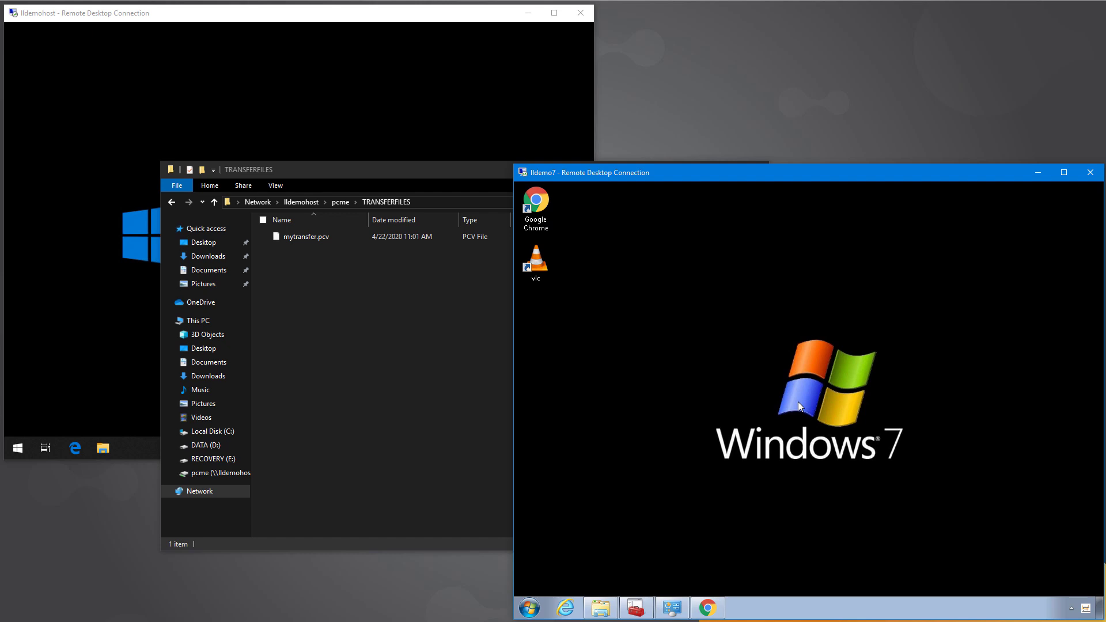
# - Check the TRANSFERFILES folder for the new mytransfer.pcv file and return to the Windows 7 session
pyautogui.click(936, 472)
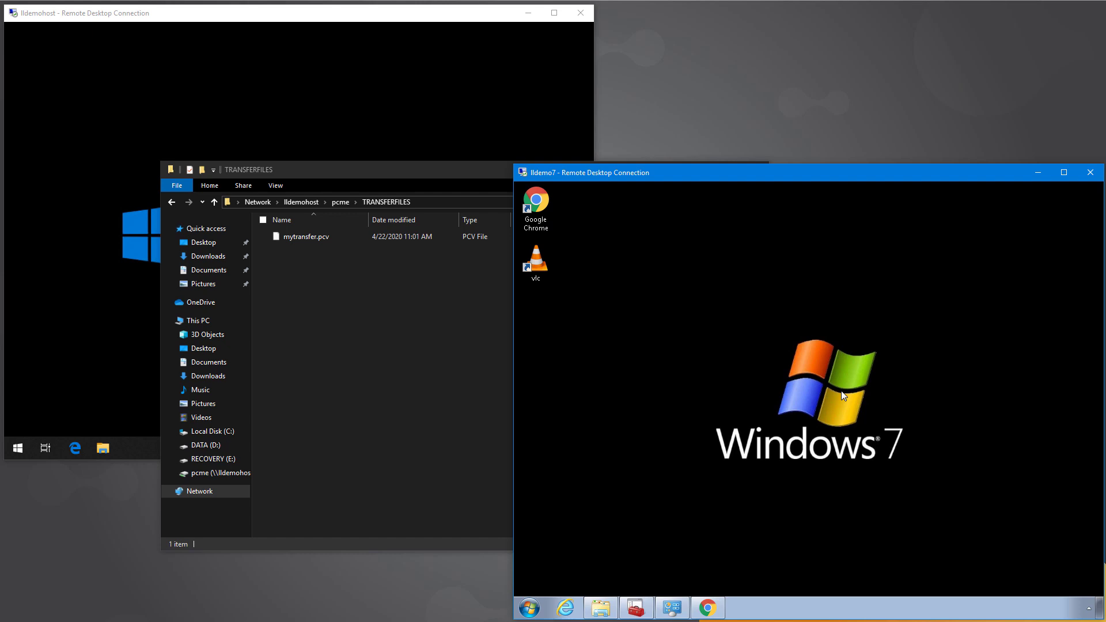
pyautogui.click(385, 337)
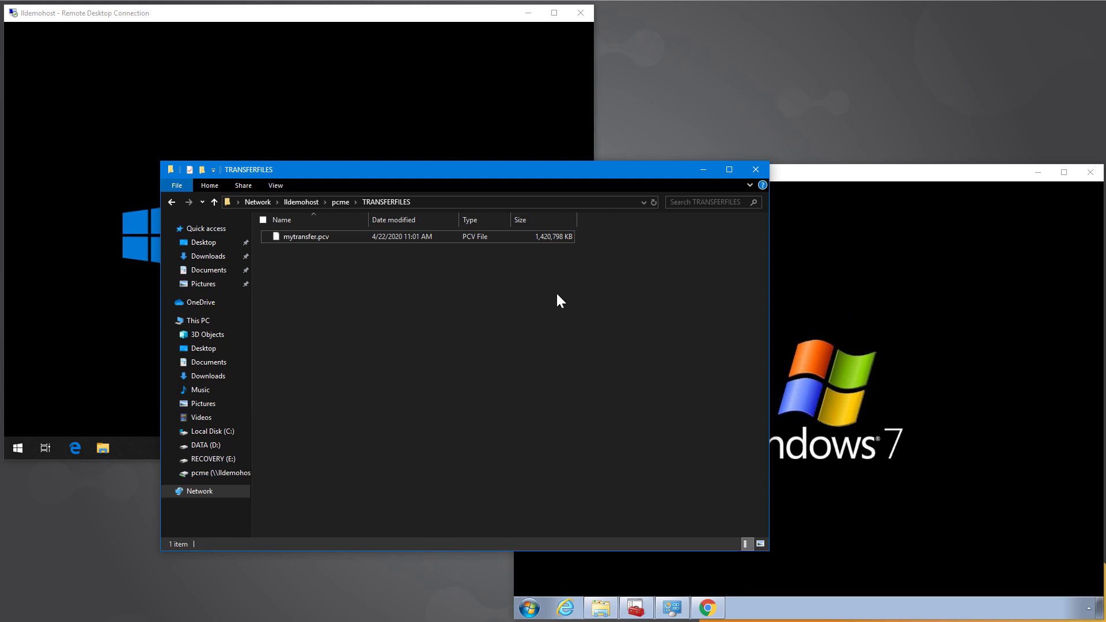
pyautogui.click(853, 303)
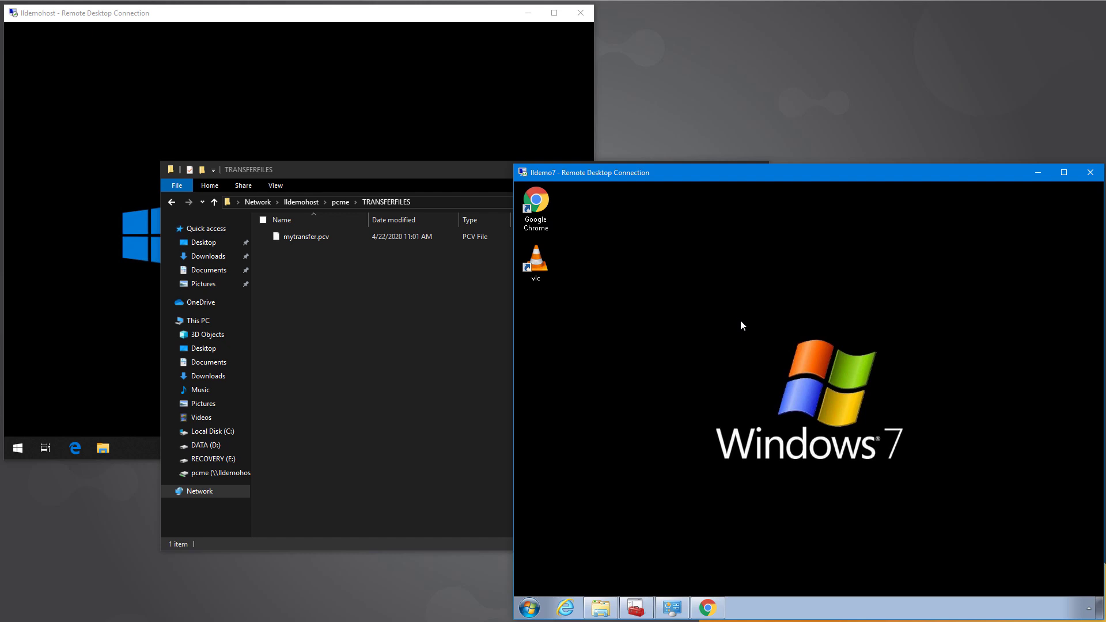
# - Minimize the Windows 7 session, launch PCmover Enterprise on the Windows 10 computer, and minimize the TRANSFERFILES window
pyautogui.click(1037, 172)
pyautogui.click(449, 85)
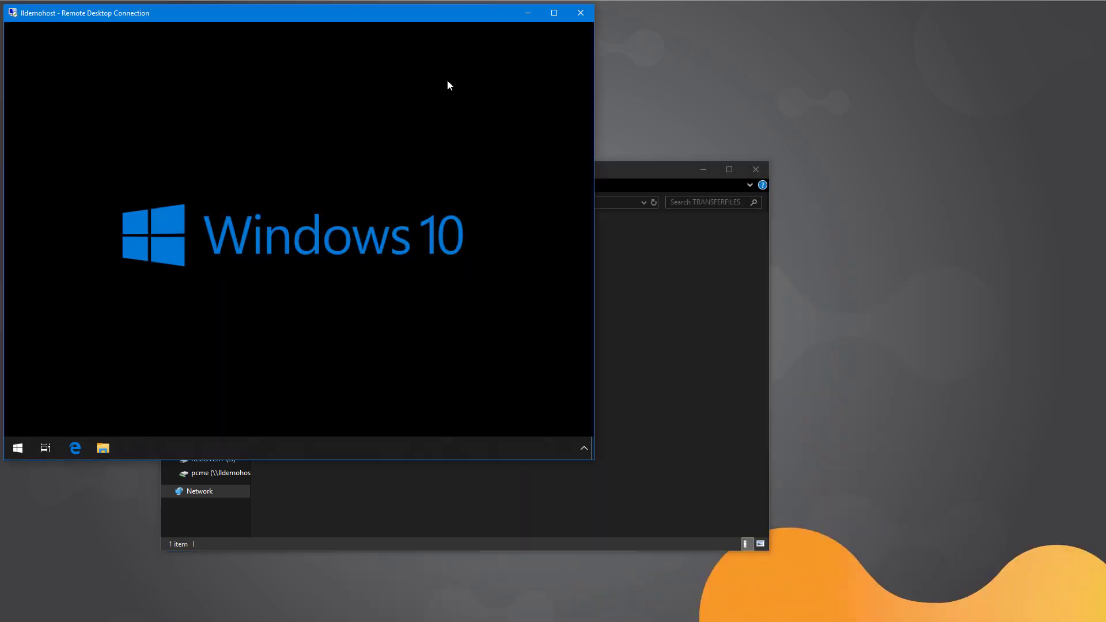
pyautogui.click(17, 448)
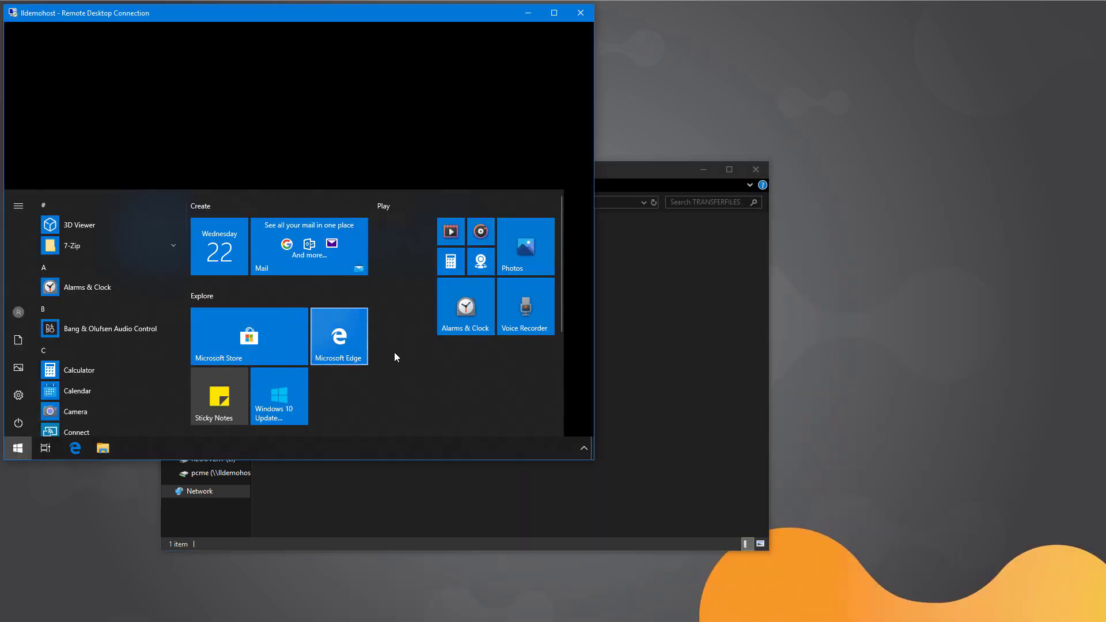
pyautogui.scroll(-2, 435, 374)
pyautogui.click(339, 384)
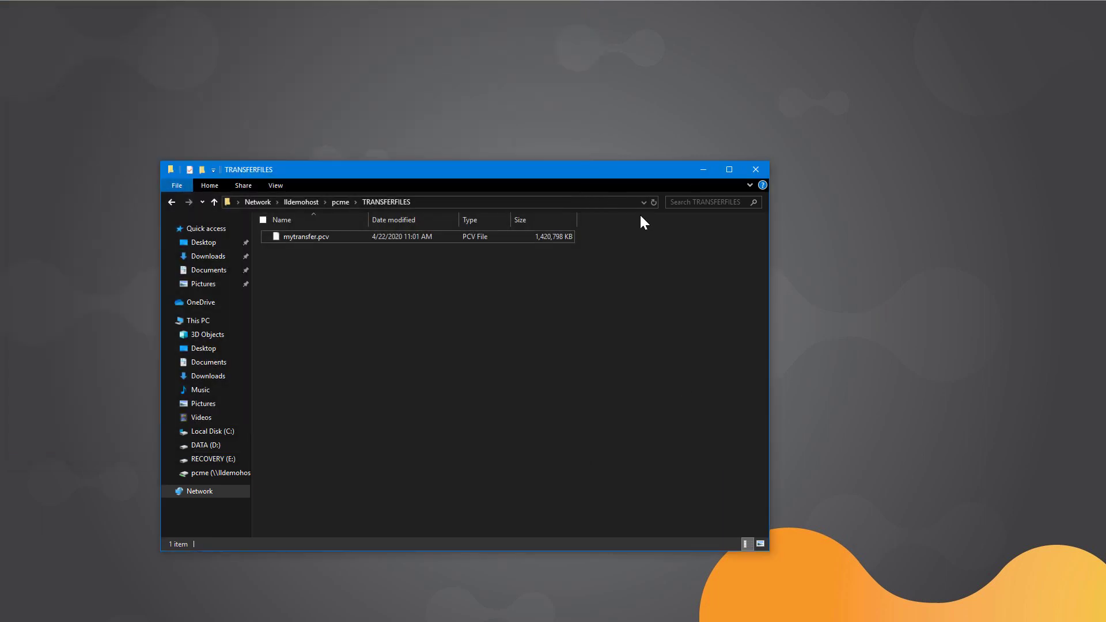
pyautogui.click(701, 170)
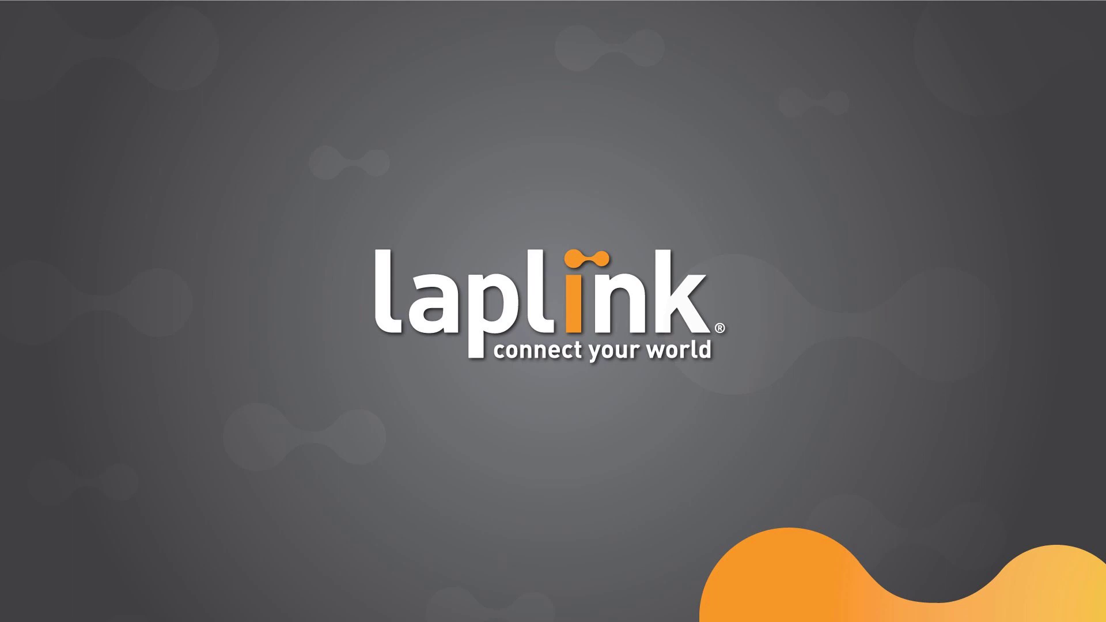